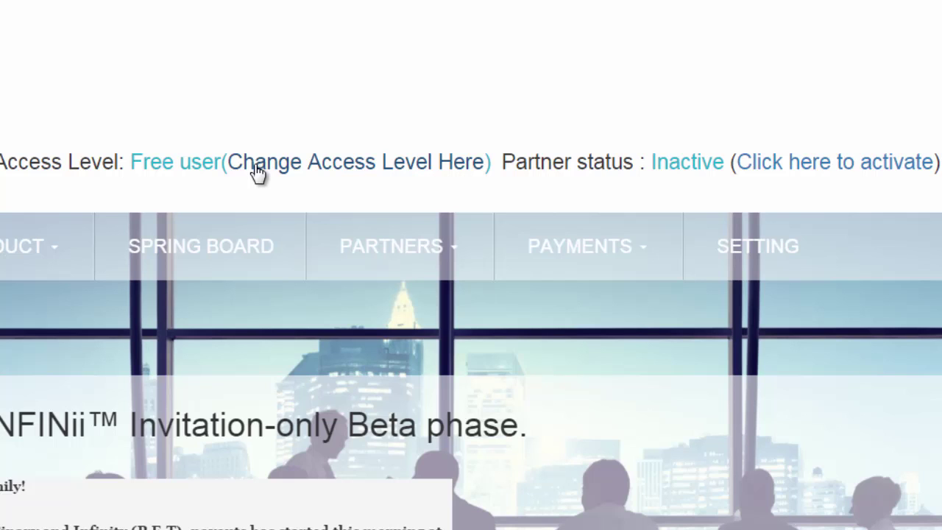
Open the partner activation payment form and clear the billing last name
left_click(779, 168)
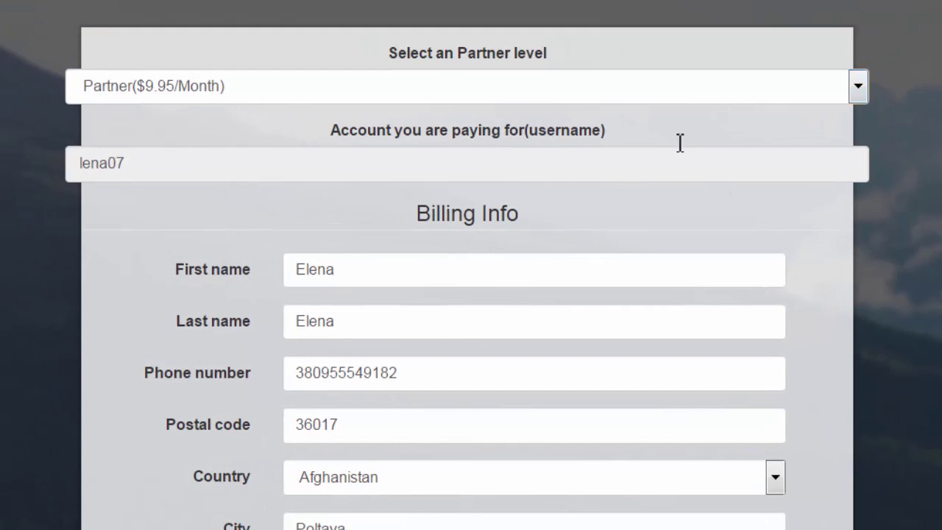
left_click(356, 333)
key("BackSpace")
key("BackSpace")
key("BackSpace")
key("BackSpace")
key("BackSpace")
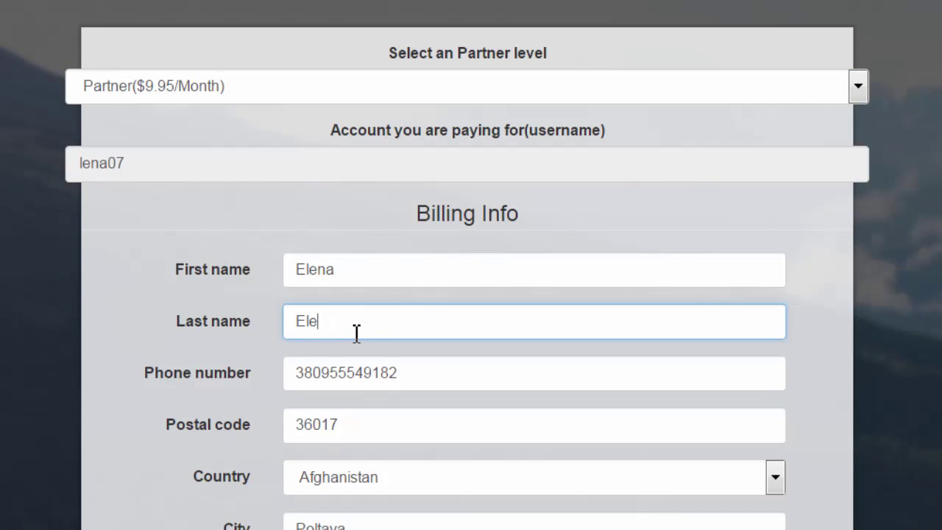
Set the billing country to Russia and bring the Payment details section into view
left_click(777, 478)
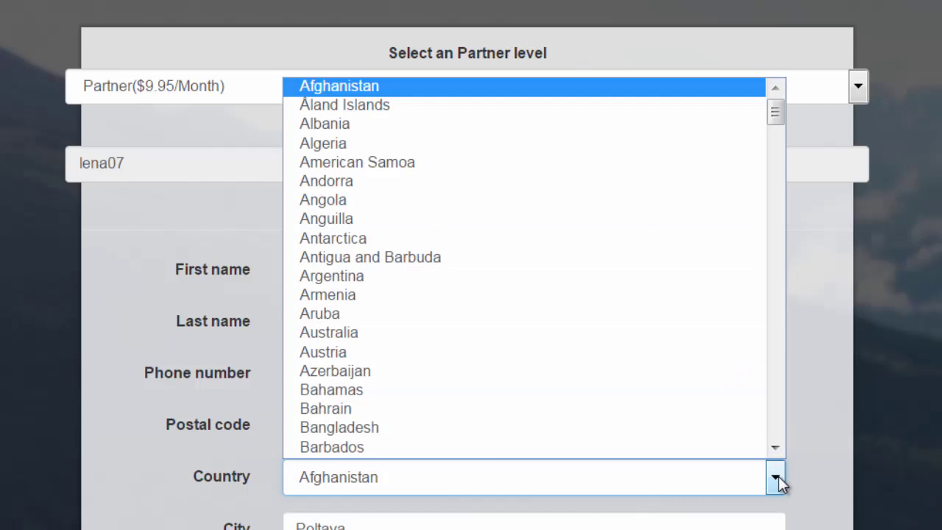
left_click_drag(777, 120, 766, 346)
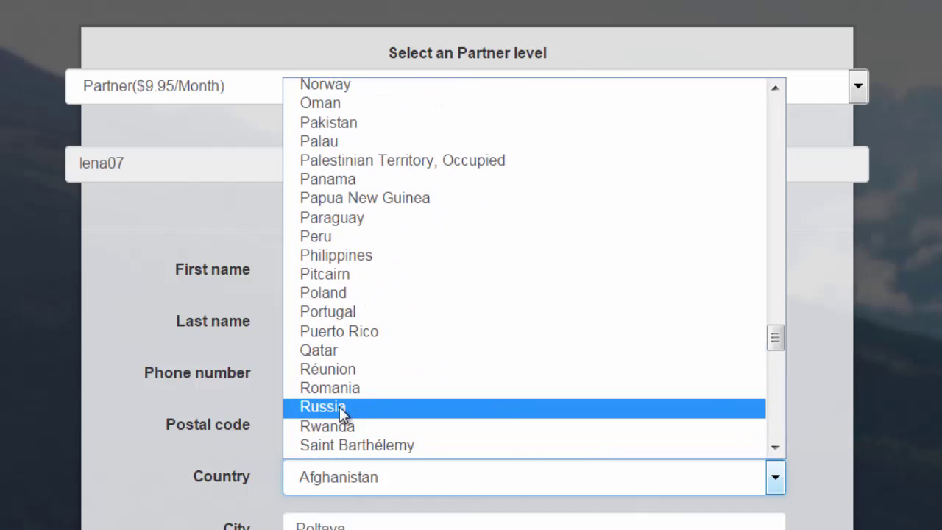
left_click(521, 408)
scroll(654, 377, "down", 10)
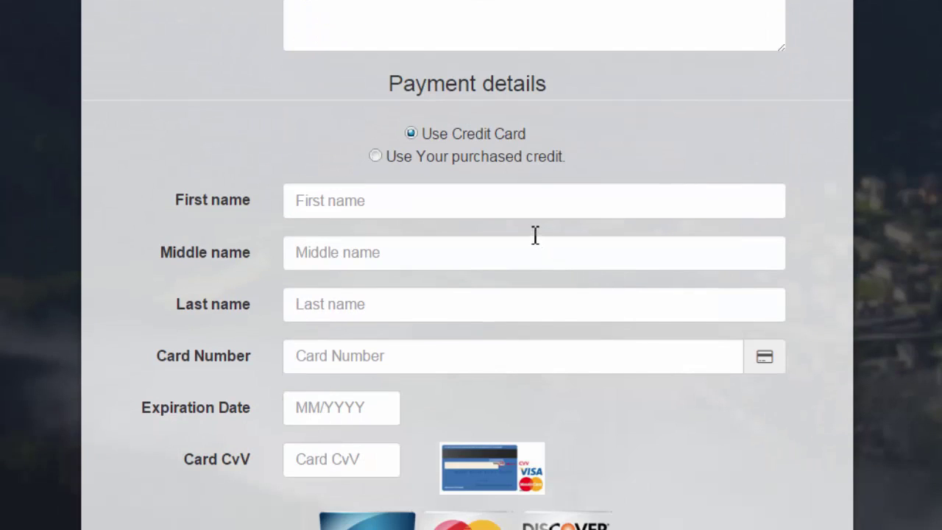
Enter the cardholder's first, middle and last names and the card number
left_click(464, 204)
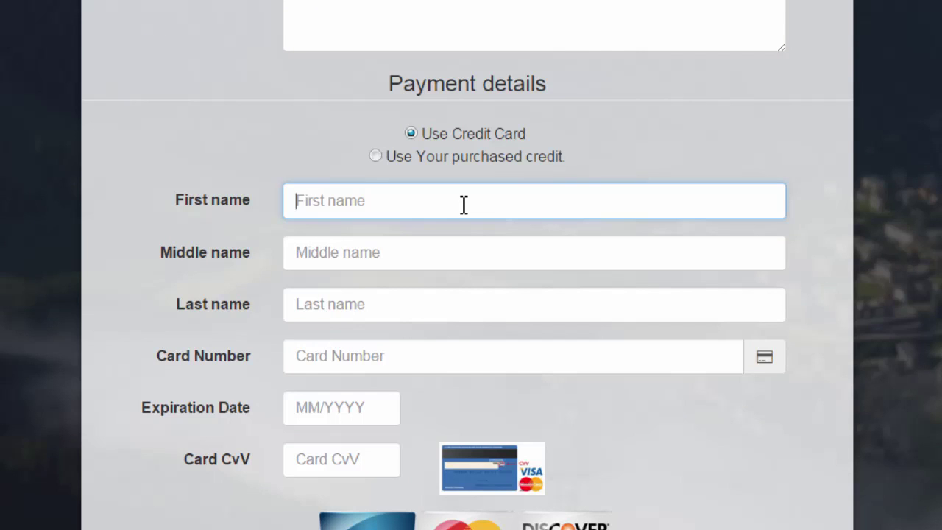
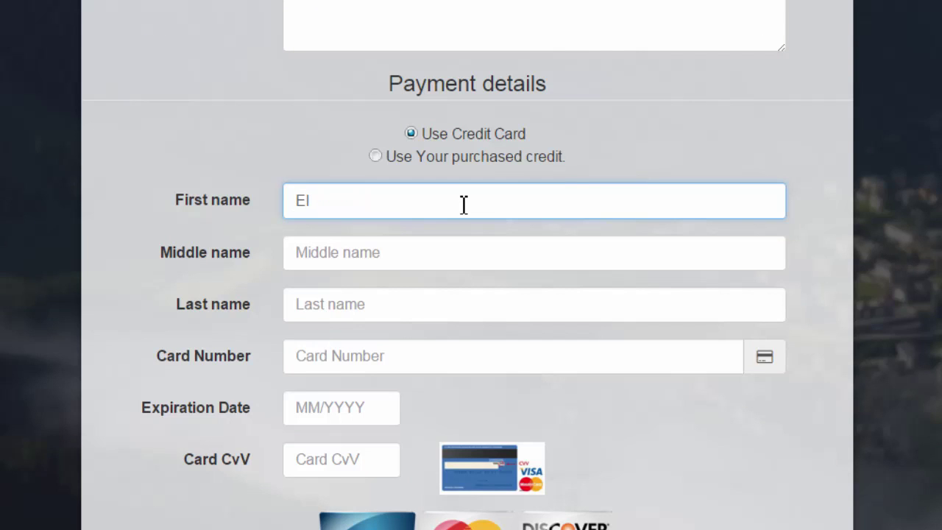
left_click(415, 253)
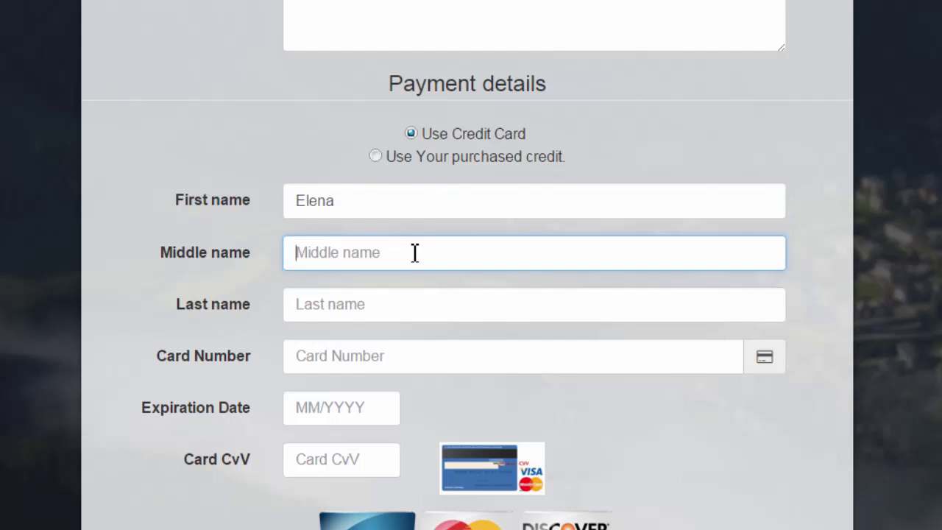
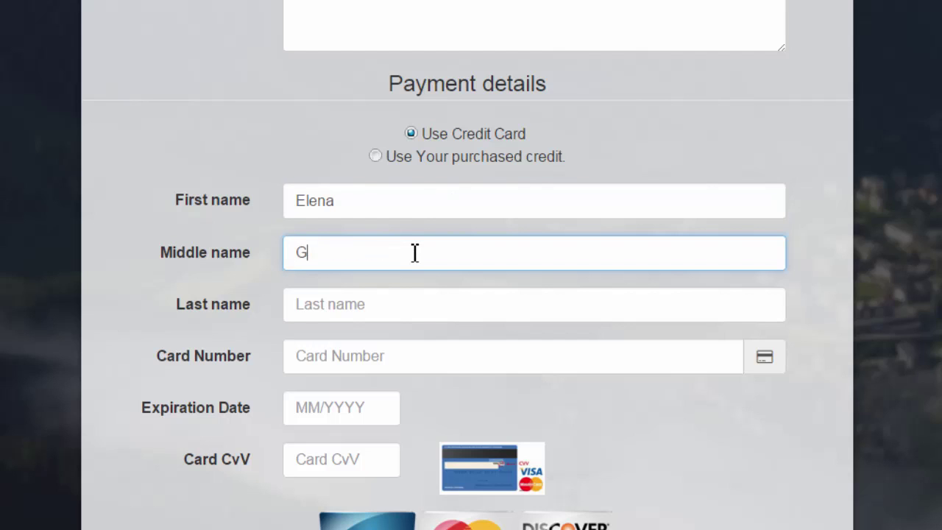
left_click(402, 307)
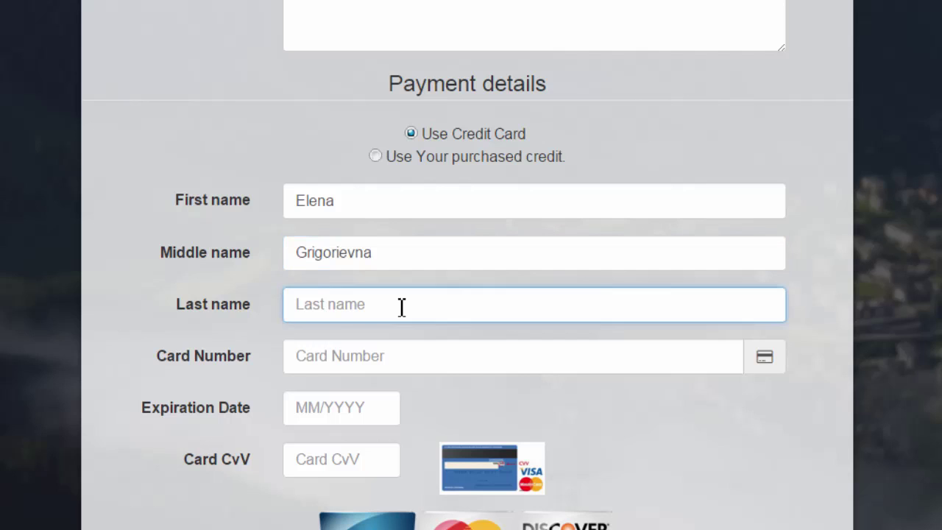
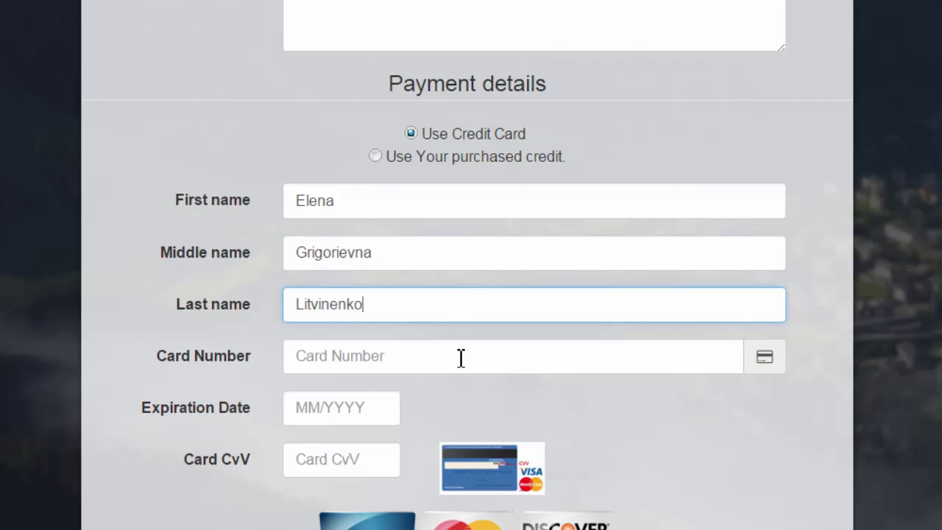
left_click(461, 355)
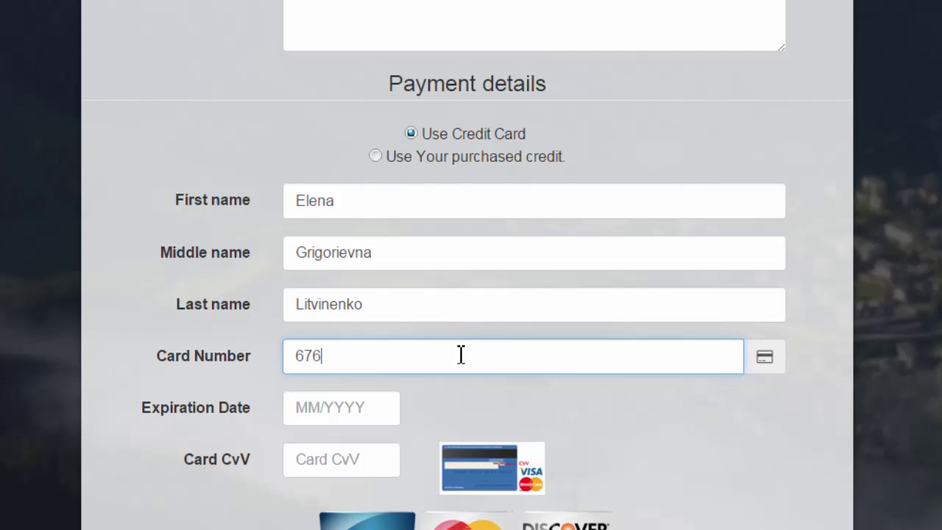
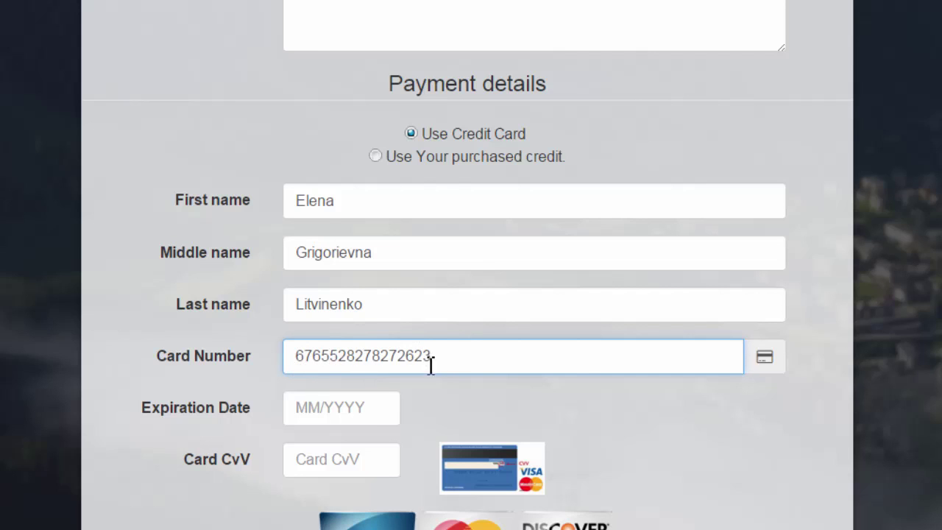
Fill the expiration date from the autofill suggestion and enter the card's security code
left_click(382, 412)
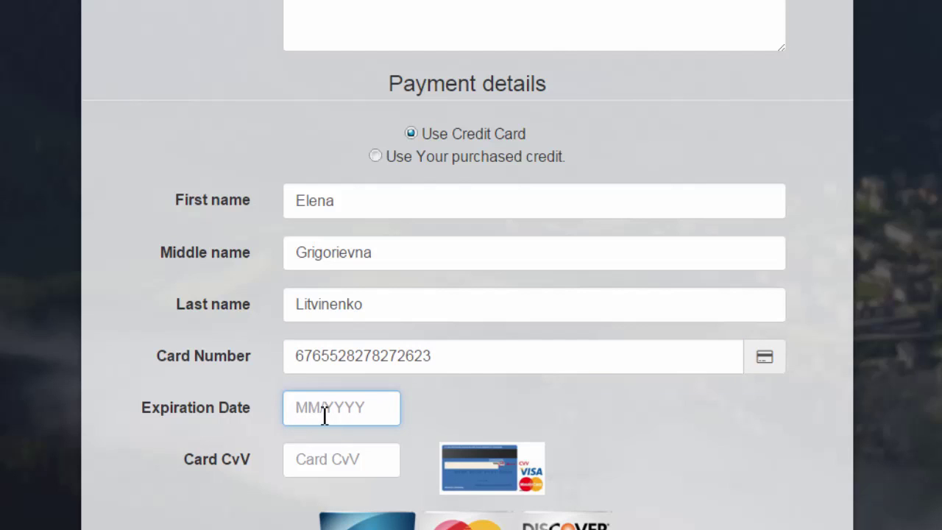
left_click(325, 421)
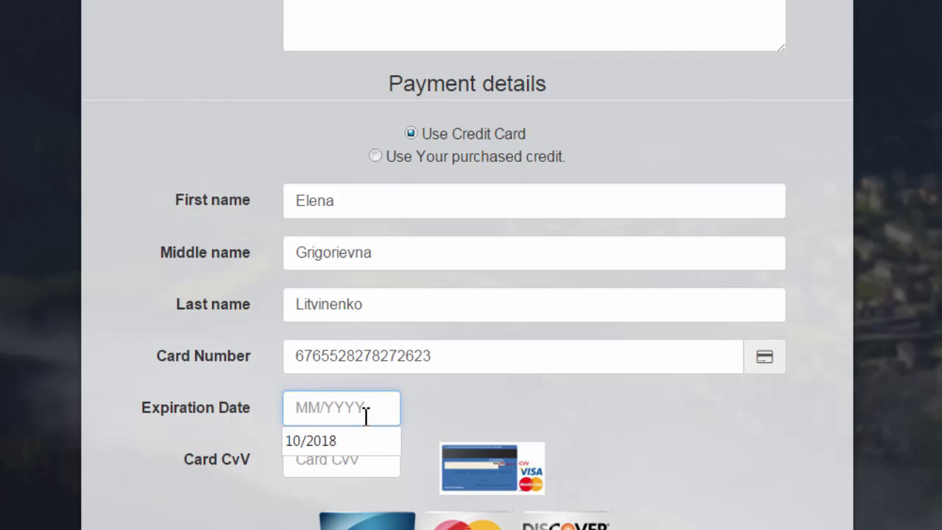
left_click(328, 446)
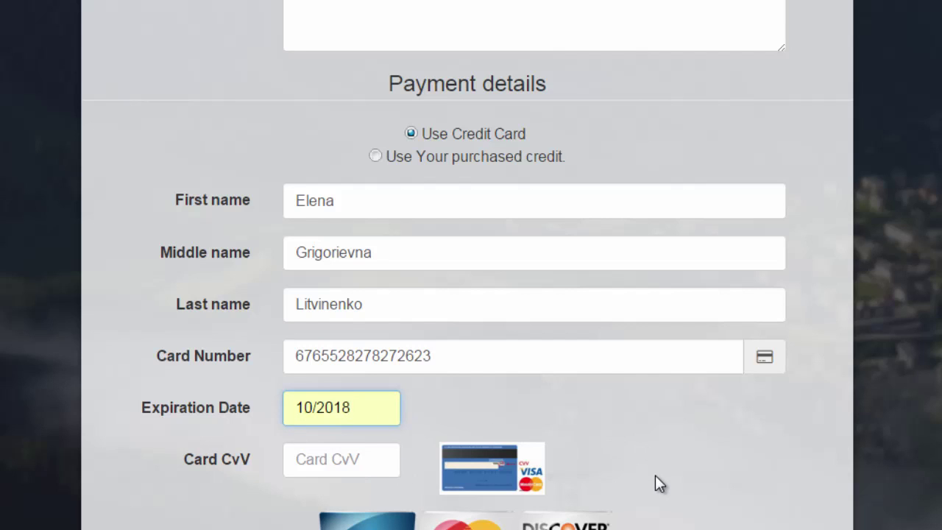
left_click(393, 462)
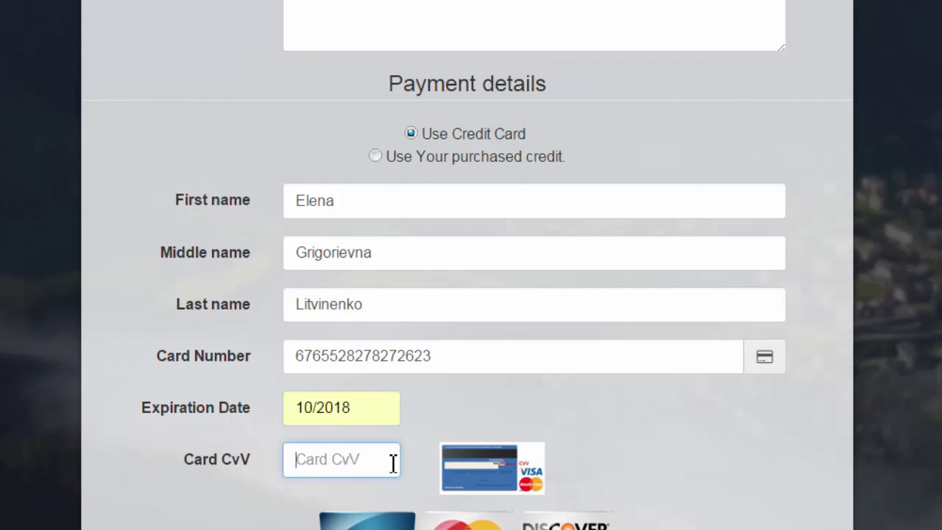
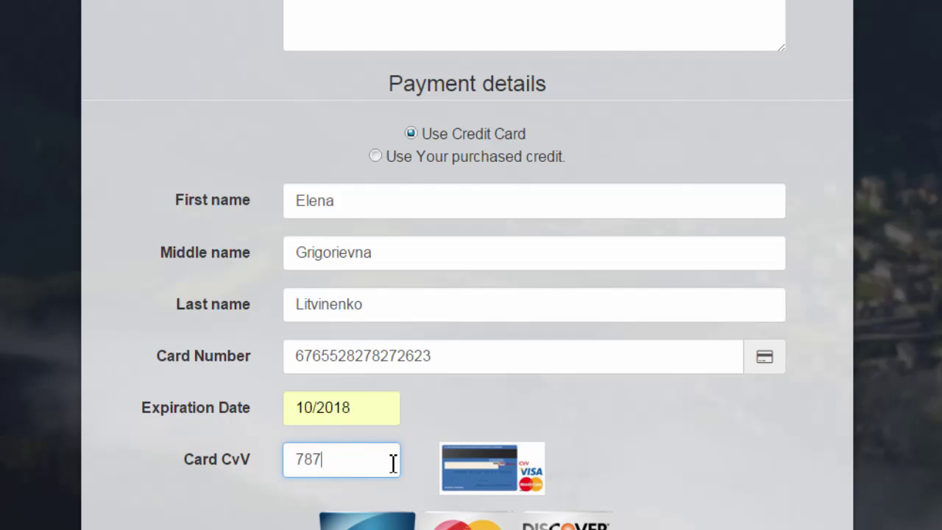
left_click_drag(367, 409, 280, 407)
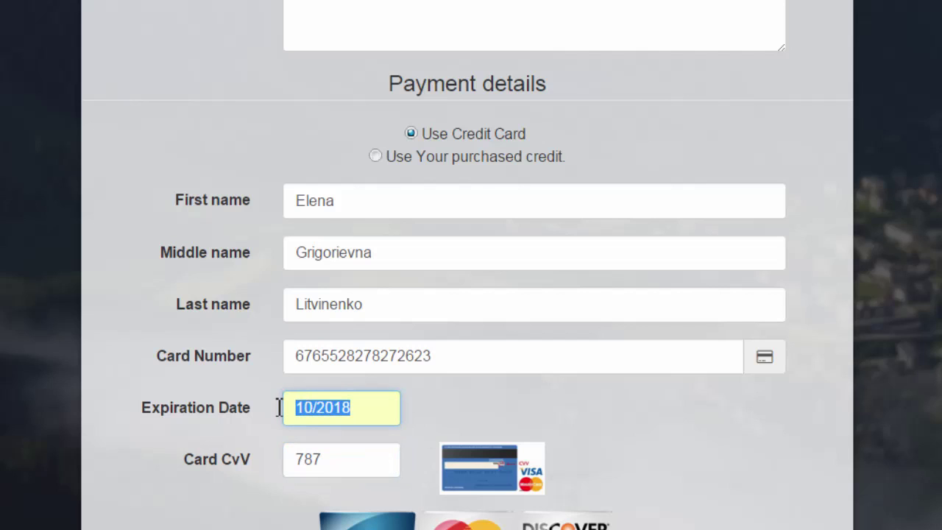
left_click(613, 414)
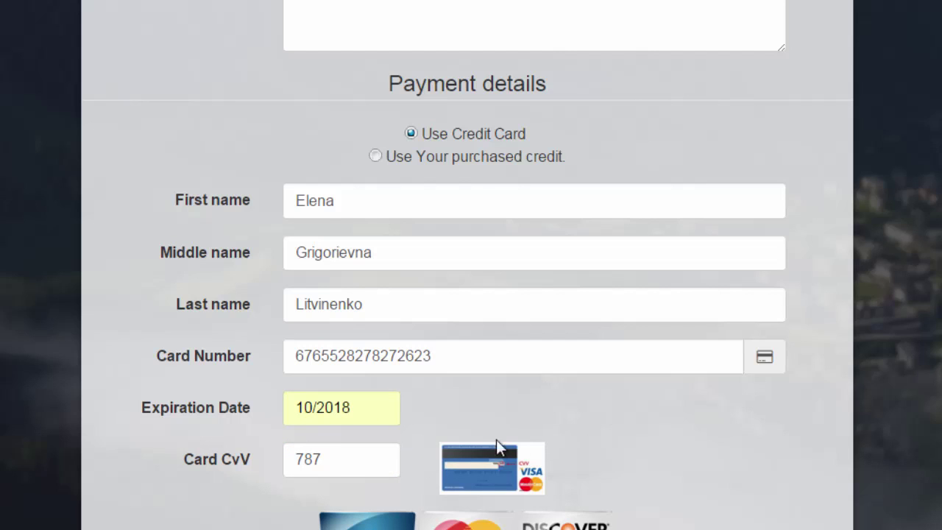
left_click_drag(338, 466, 279, 464)
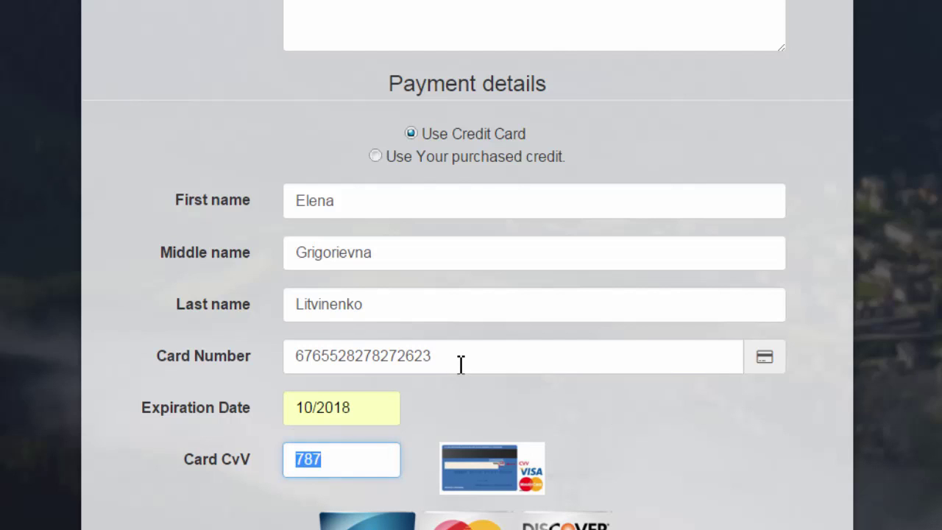
left_click_drag(458, 364, 279, 355)
scroll(280, 355, "down", 2)
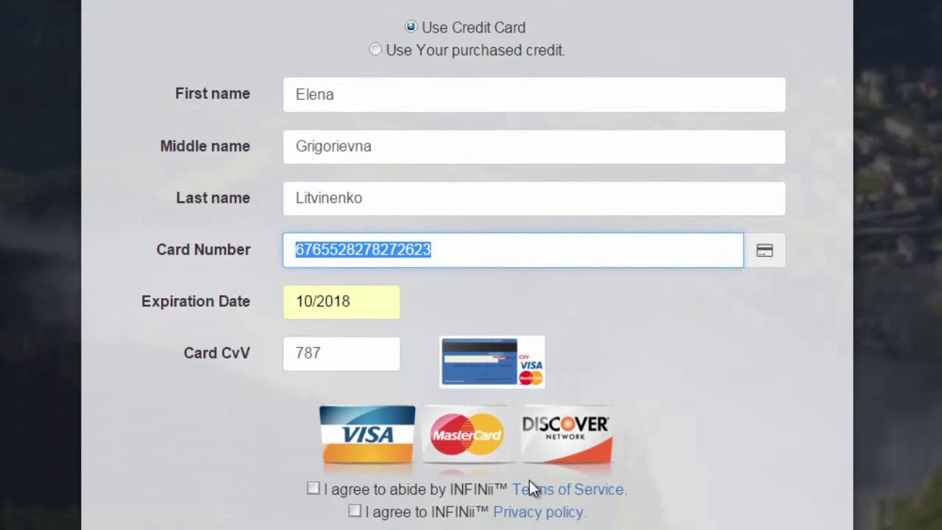
Tick the Terms of Service and Privacy policy boxes, then review the entered card details
left_click(313, 488)
left_click(355, 511)
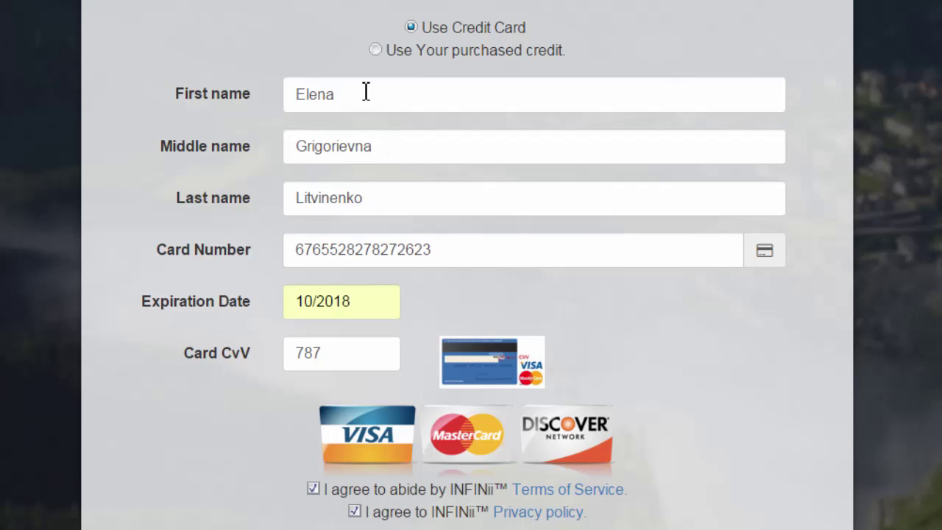
left_click(326, 93)
double_click(326, 93)
left_click_drag(408, 196, 252, 198)
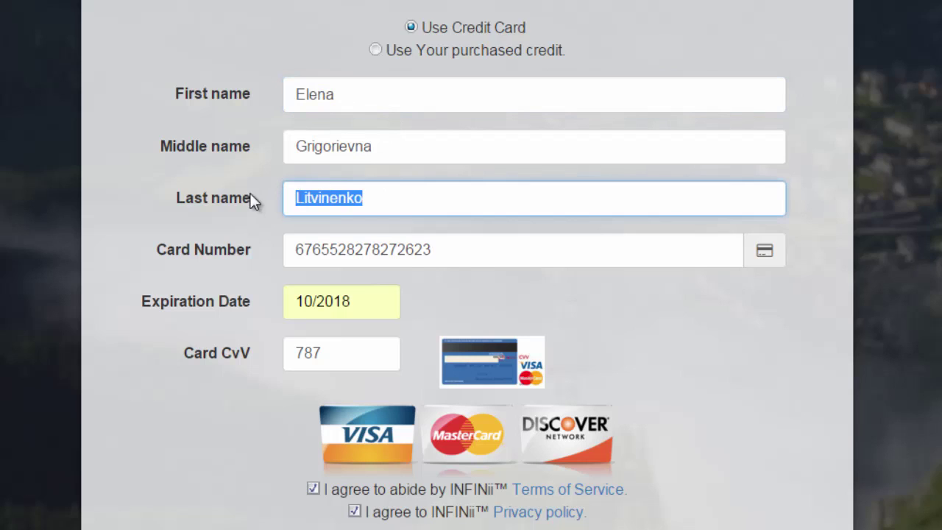
left_click_drag(475, 249, 299, 257)
left_click_drag(374, 296, 267, 309)
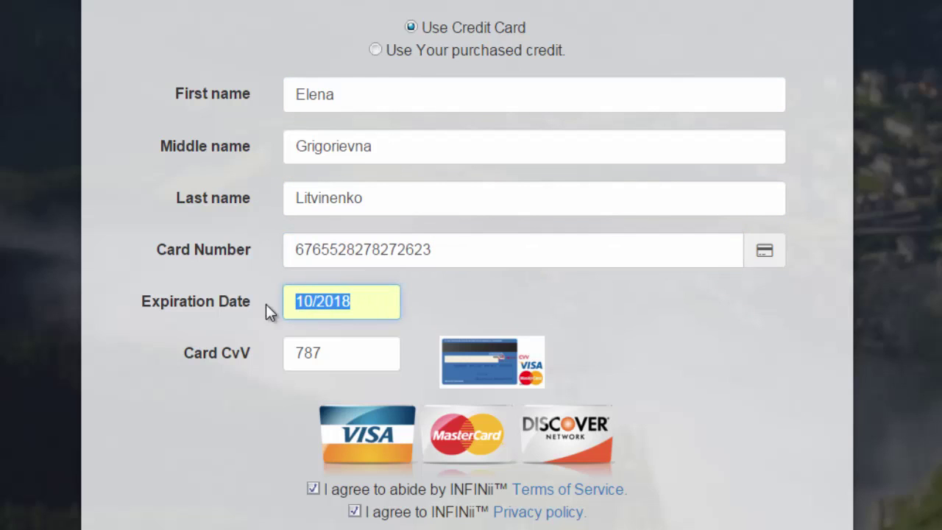
left_click_drag(331, 353, 266, 359)
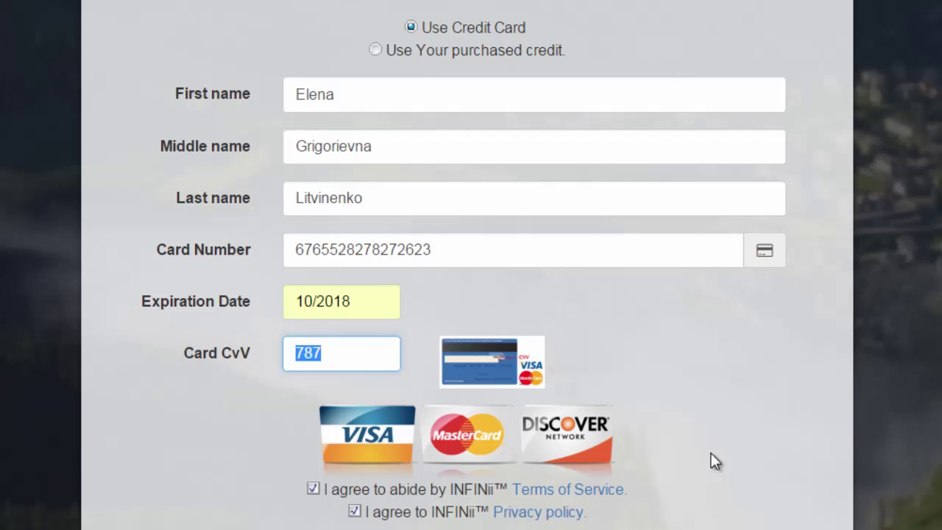
scroll(472, 265, "up", 10)
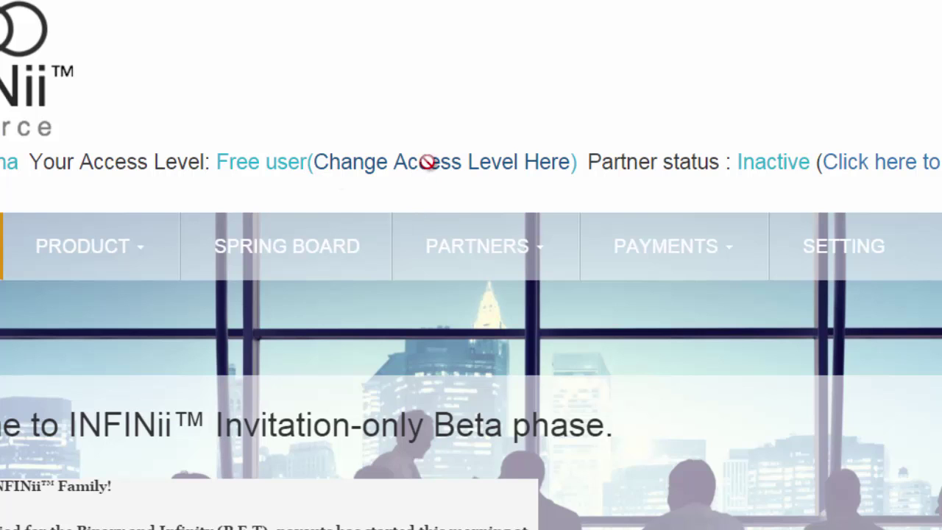
Open the access level change form and pick Prime ($49.95/month) as the product
left_click(428, 162)
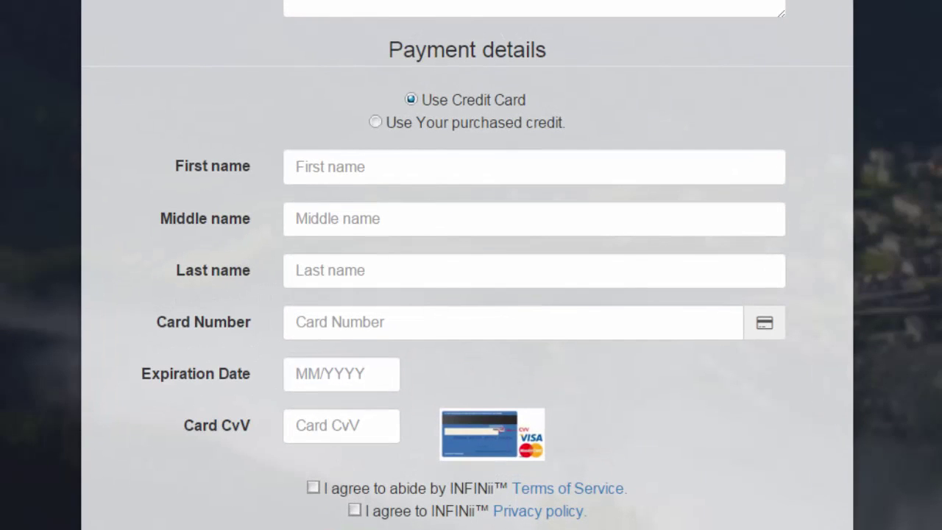
scroll(471, 265, "up", 10)
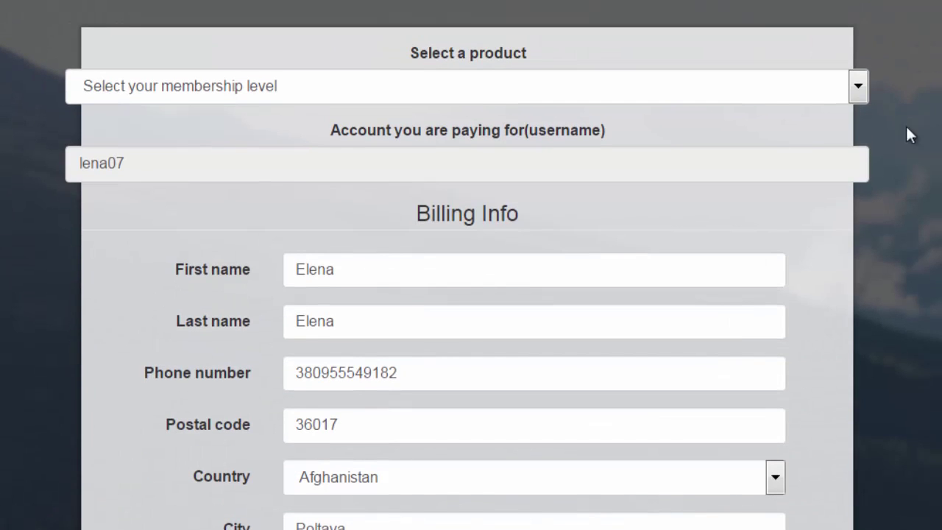
left_click(858, 86)
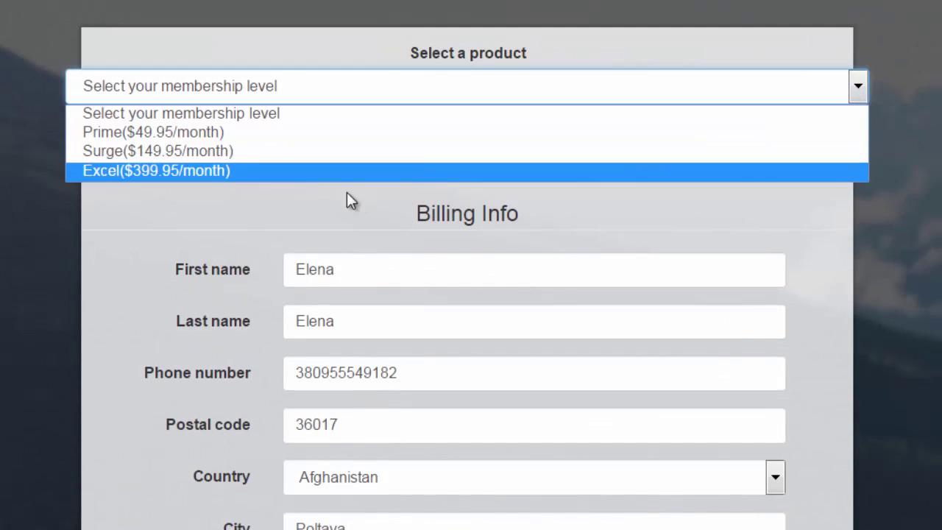
left_click(293, 133)
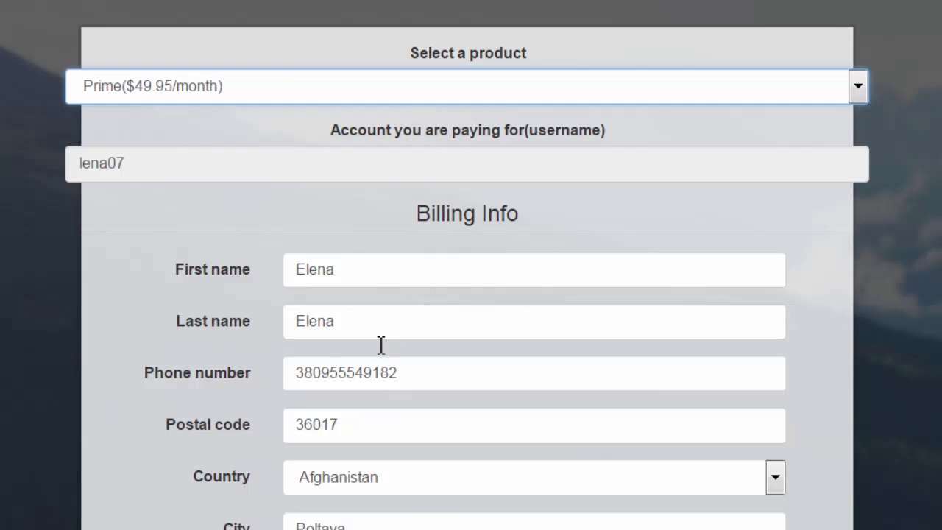
left_click(348, 322)
left_click_drag(349, 322, 289, 322)
scroll(471, 294, "down", 9)
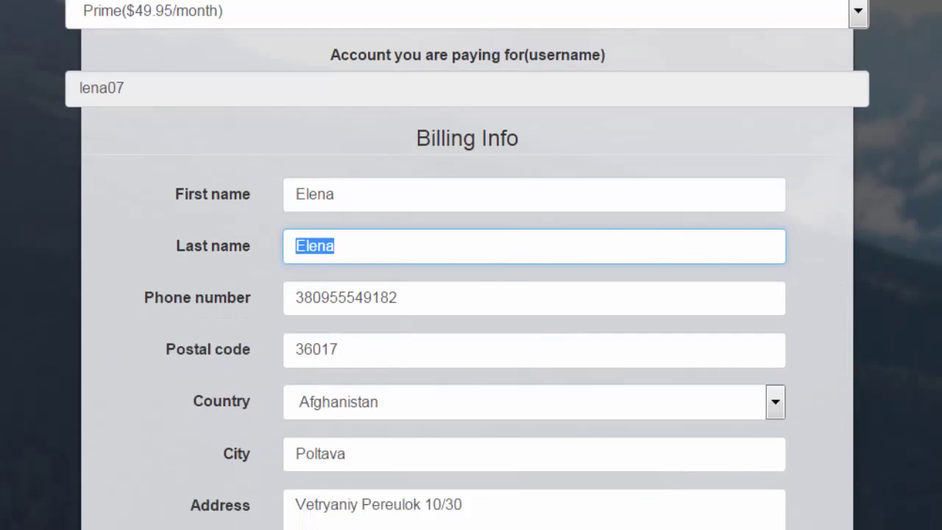
Step through the empty card fields and leave the Terms of Service box unticked
scroll(648, 315, "down", 1)
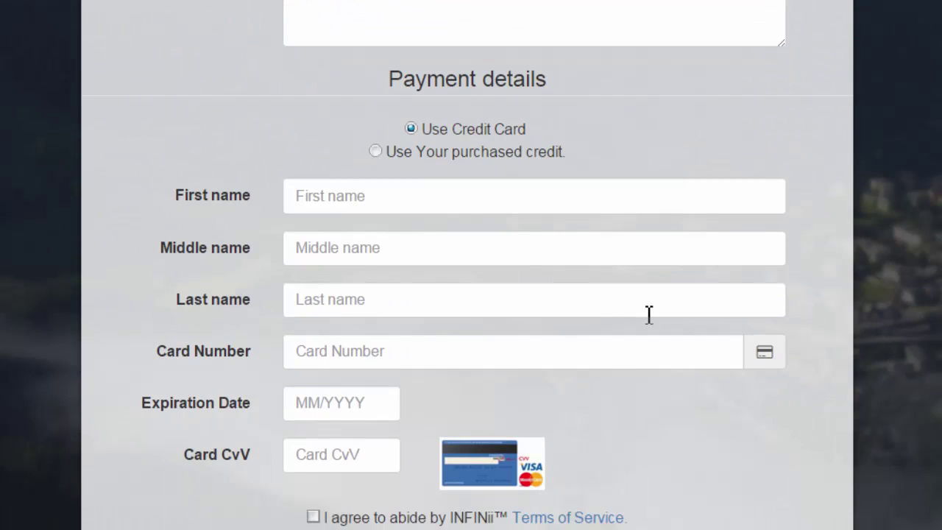
left_click(464, 212)
key("Tab")
left_click(443, 297)
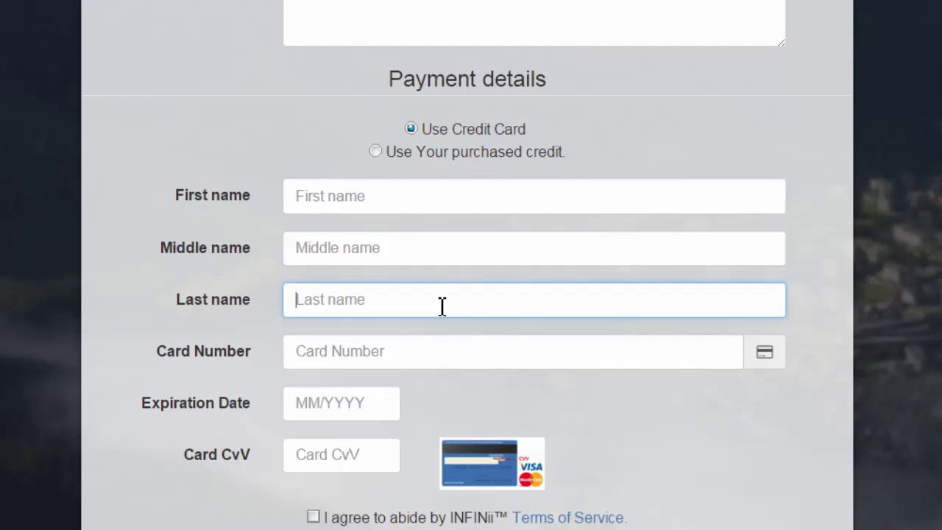
left_click(428, 356)
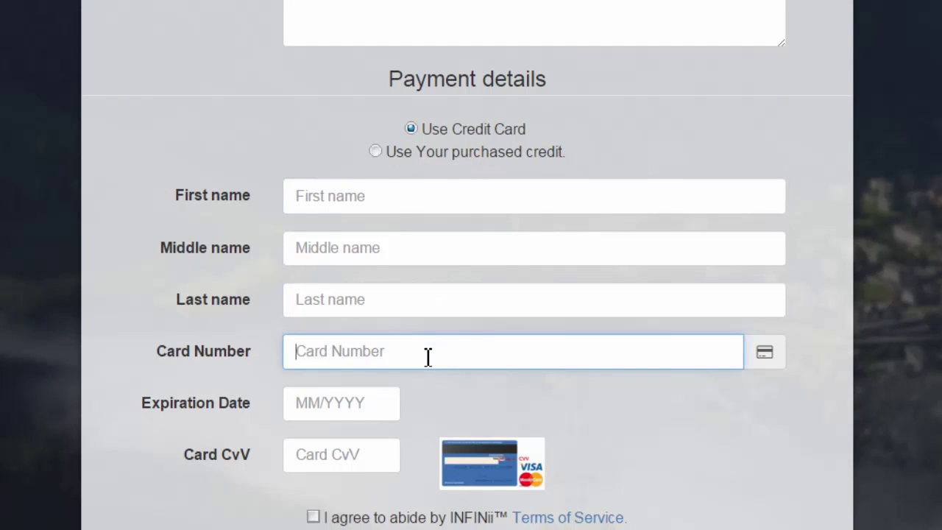
left_click(379, 403)
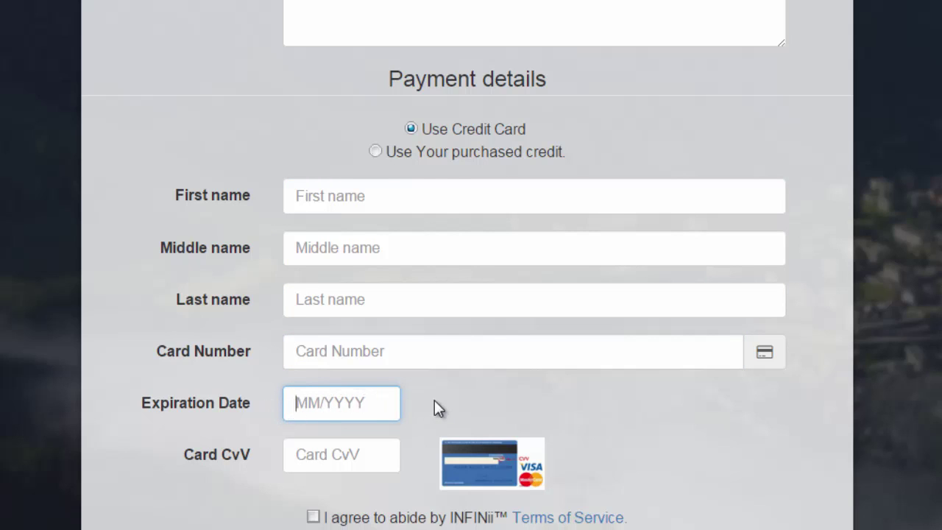
left_click(361, 454)
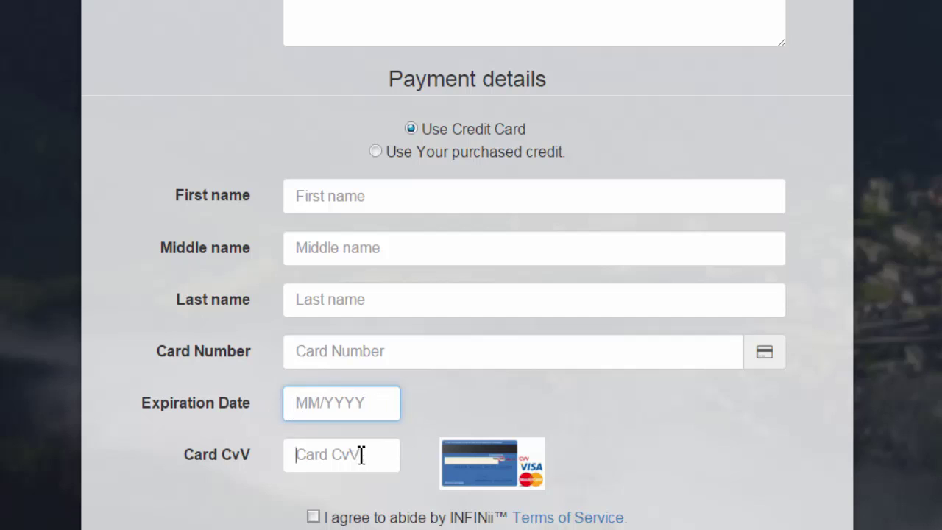
left_click(313, 517)
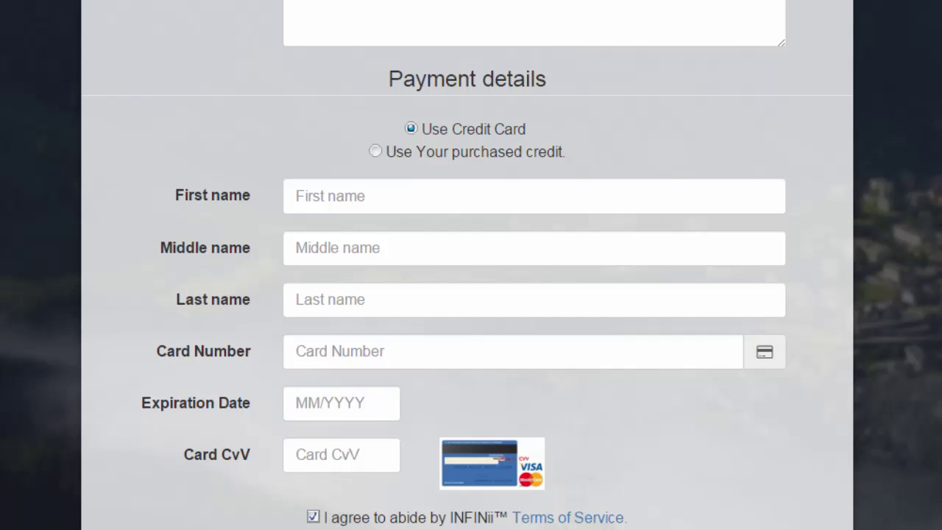
left_click(313, 516)
scroll(471, 265, "up", 10)
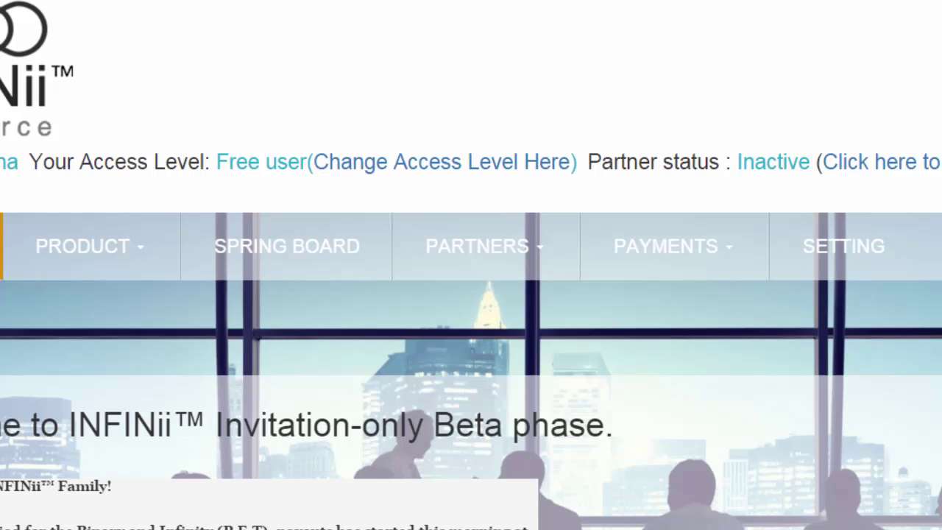
Open PARTNERS > REPORTS to list income stats, binary view and leaderboard
scroll(471, 265, "down", 3)
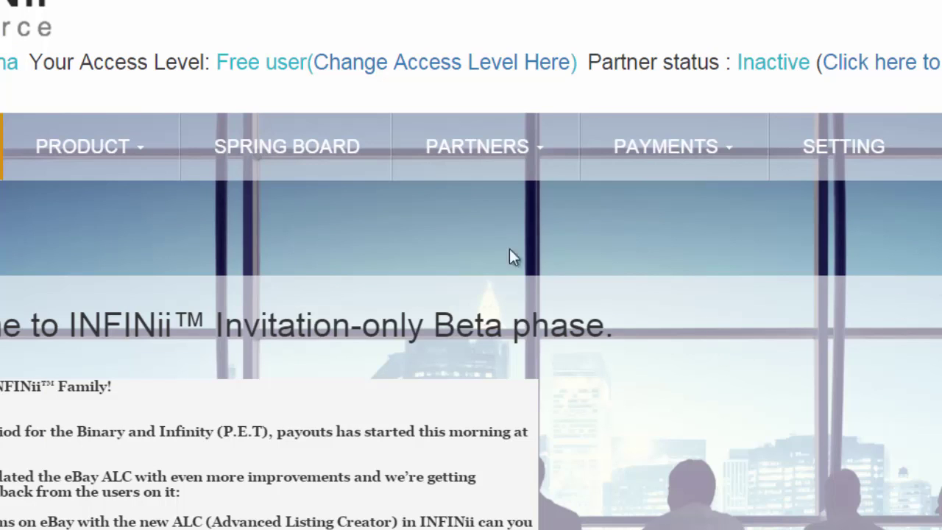
left_click(447, 148)
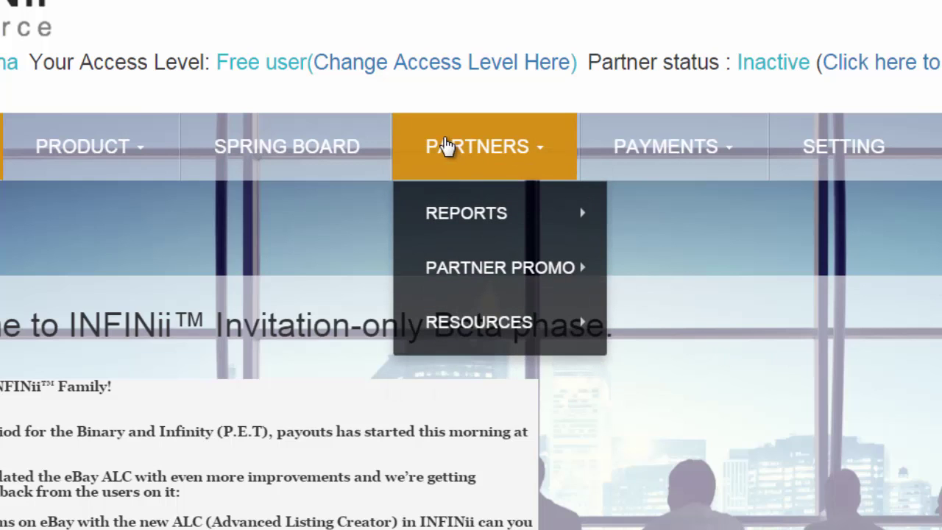
mouse_move(460, 213)
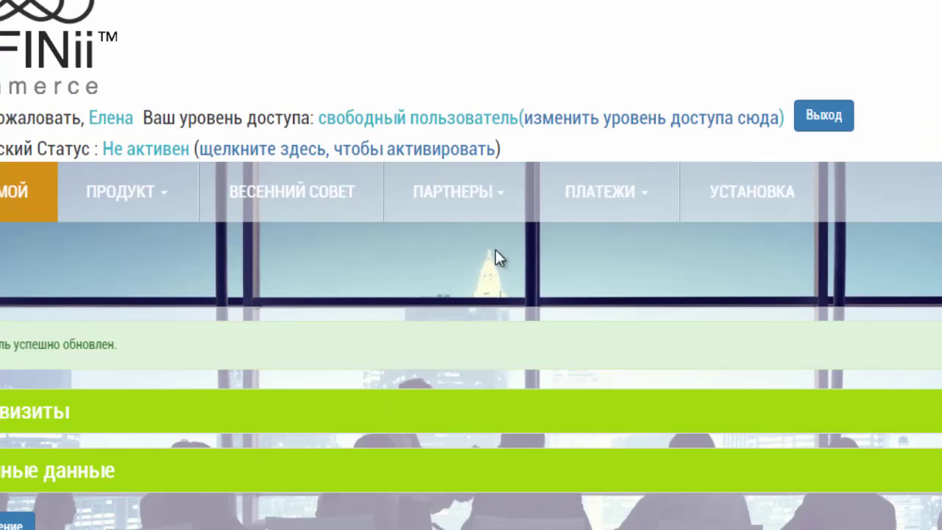
mouse_move(431, 196)
mouse_move(447, 267)
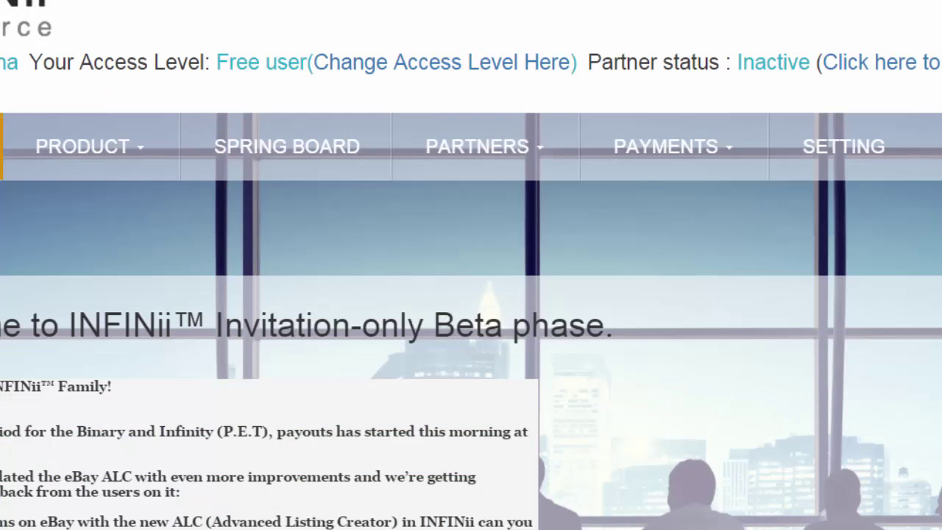
Open PARTNERS > REPORTS > BINARY VIEW and scroll down to the Tree section
mouse_move(472, 168)
mouse_move(481, 213)
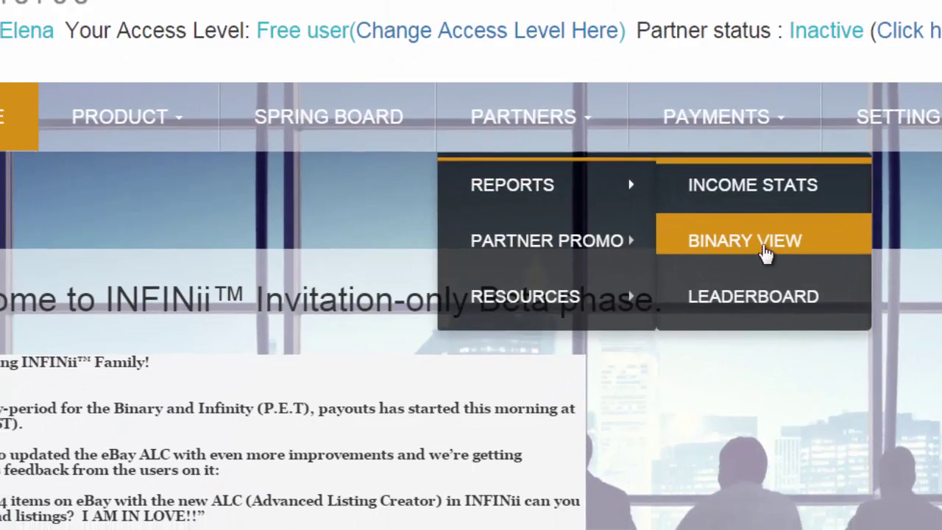
left_click(718, 274)
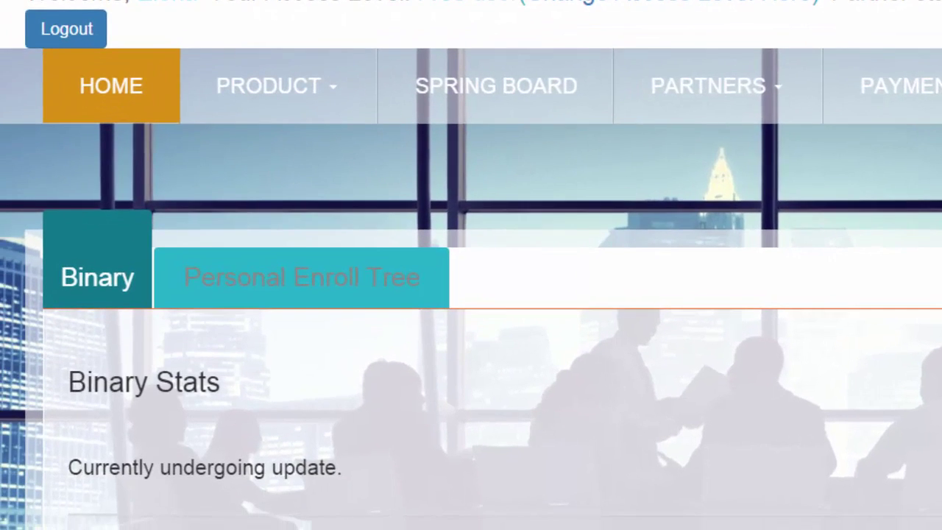
scroll(110, 79, "down", 3)
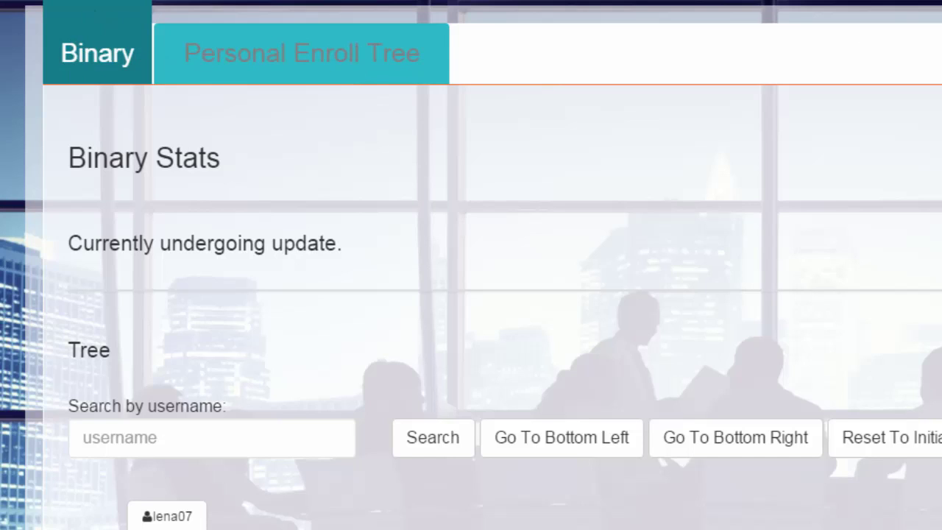
Expand the tree's left-branch members four levels deep, then scroll back to the top
scroll(174, 255, "down", 5)
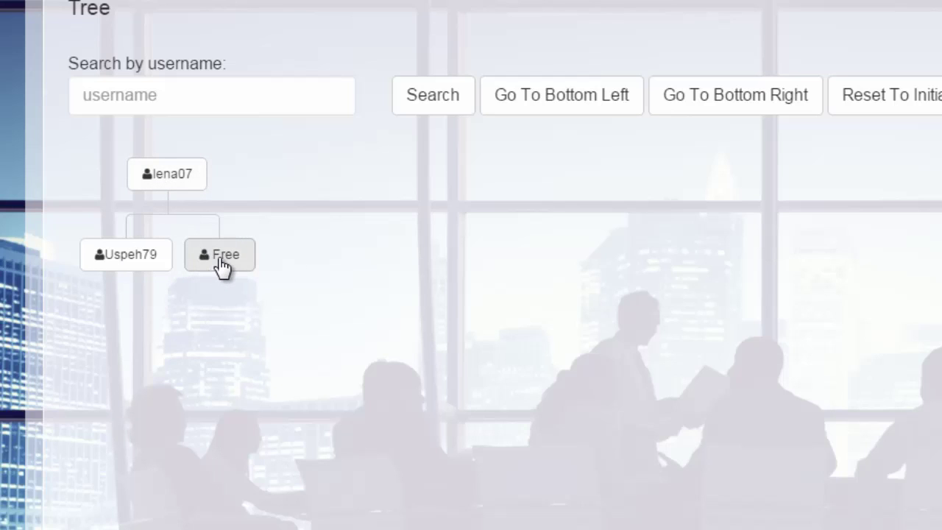
left_click(116, 263)
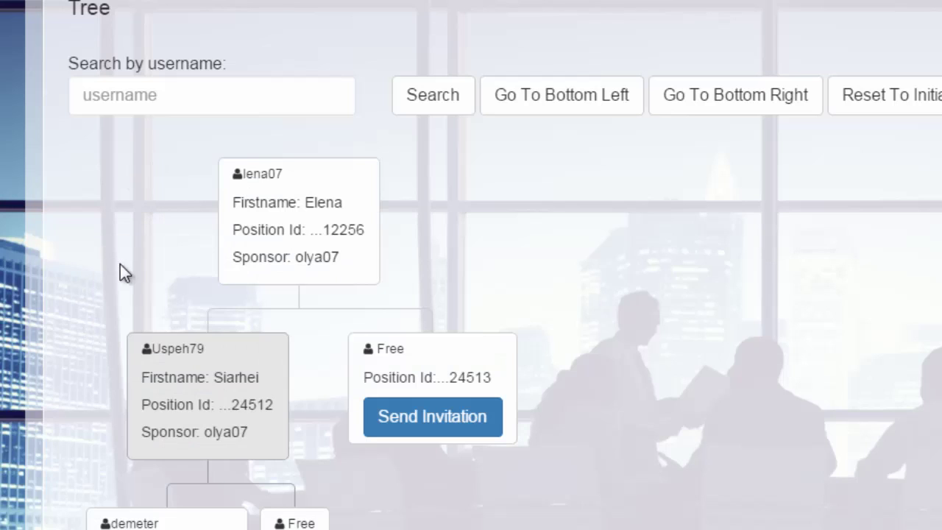
scroll(298, 248, "down", 5)
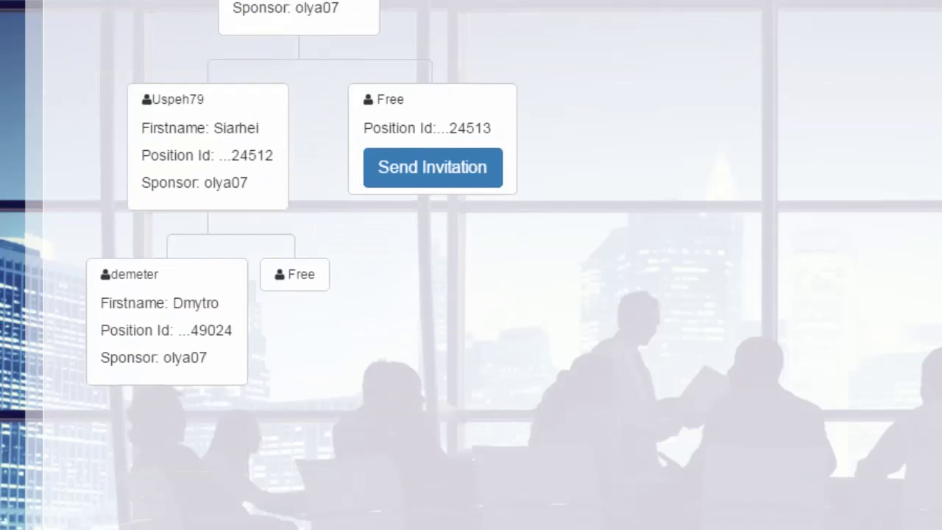
left_click(233, 262)
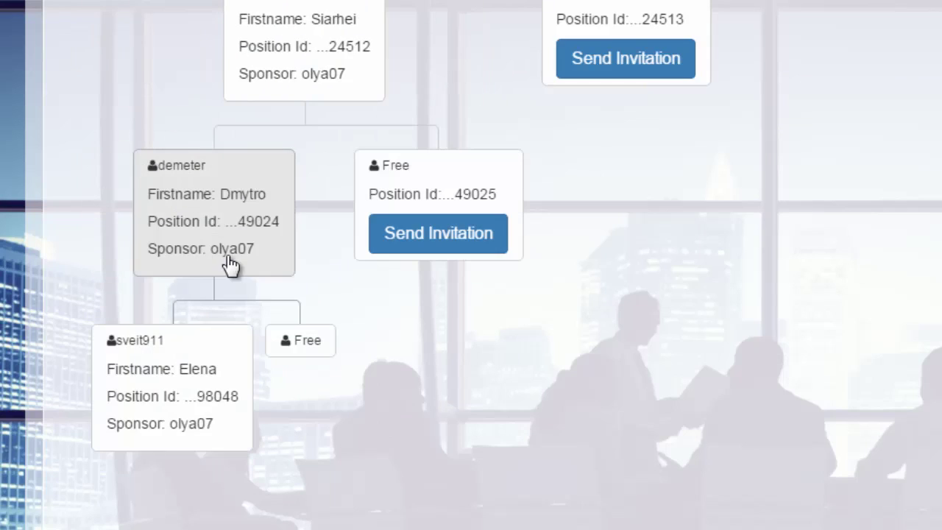
left_click(222, 440)
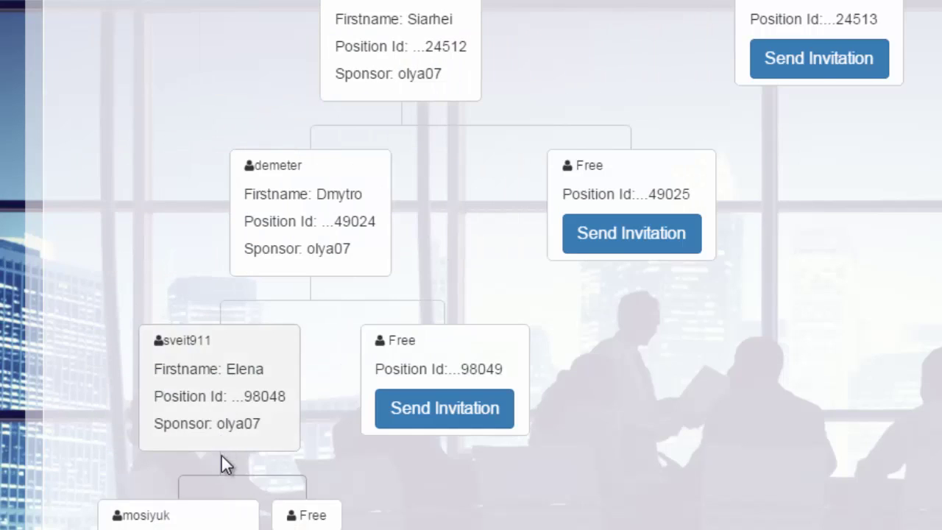
scroll(263, 255, "down", 5)
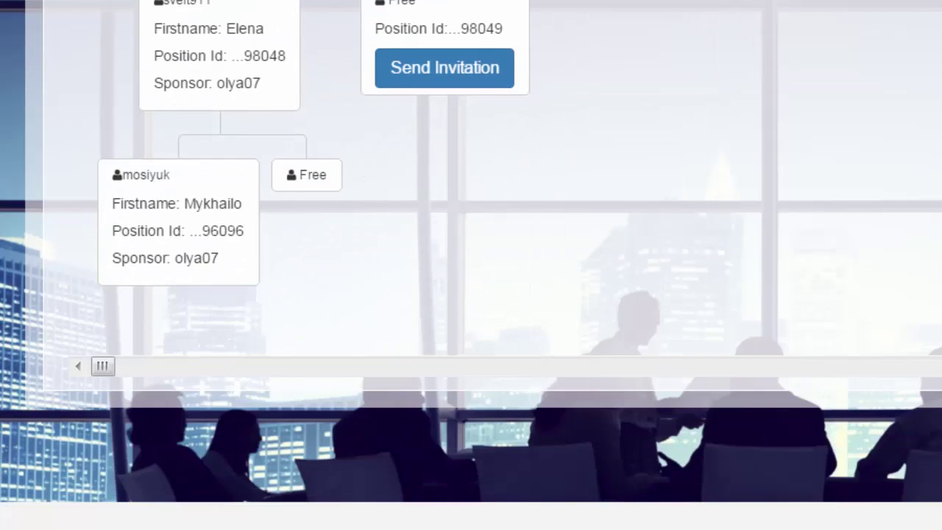
left_click(250, 259)
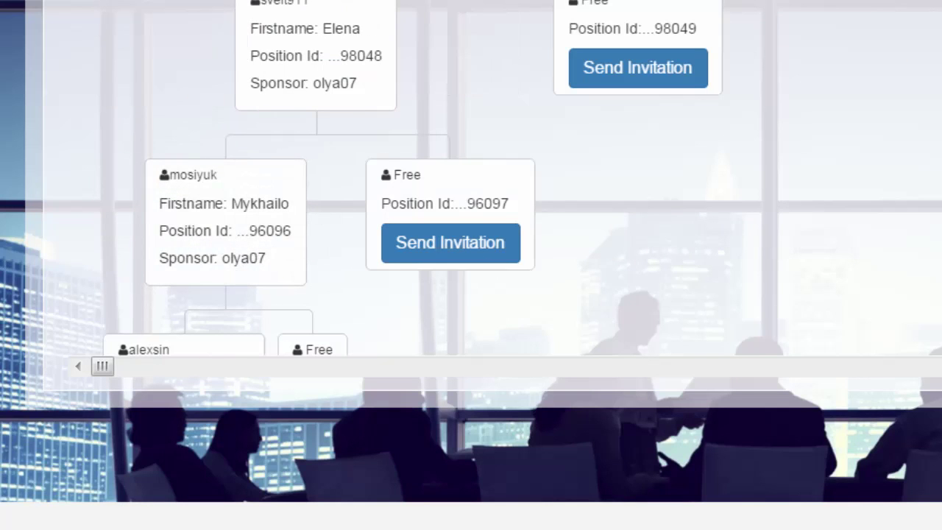
scroll(471, 294, "up", 10)
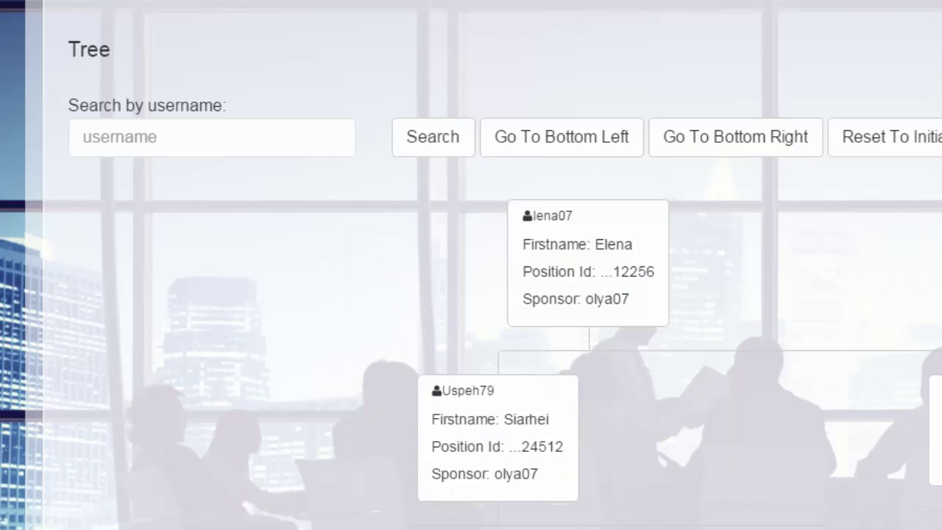
scroll(471, 294, "up", 4)
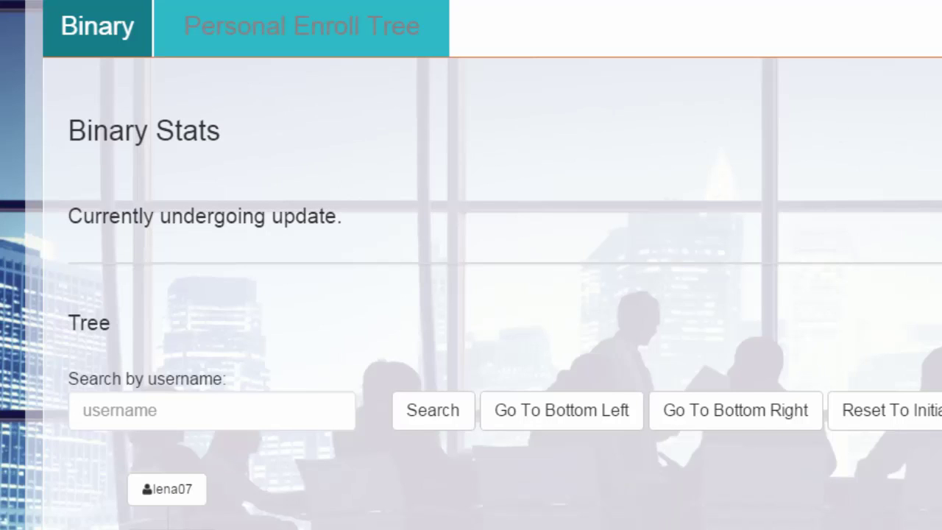
Select the root member so it shows one left member and a Free right position
scroll(471, 295, "down", 5)
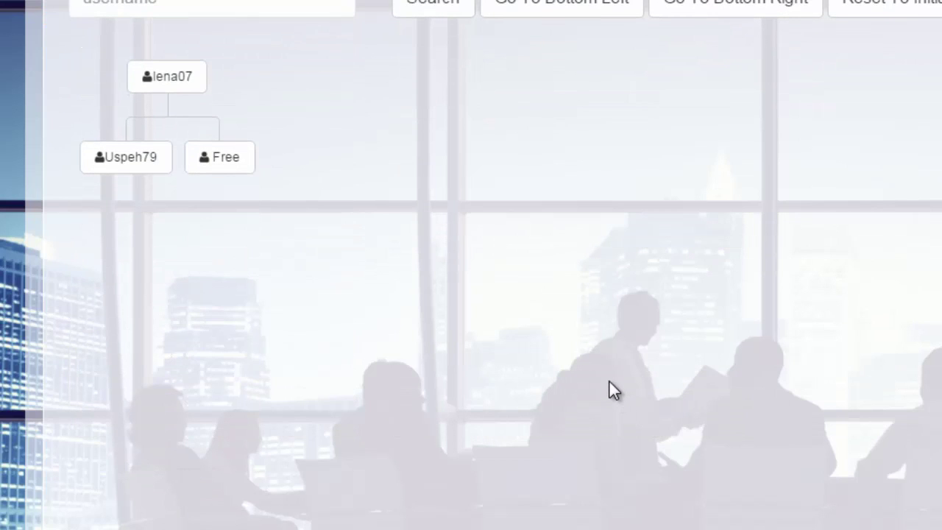
left_click(209, 168)
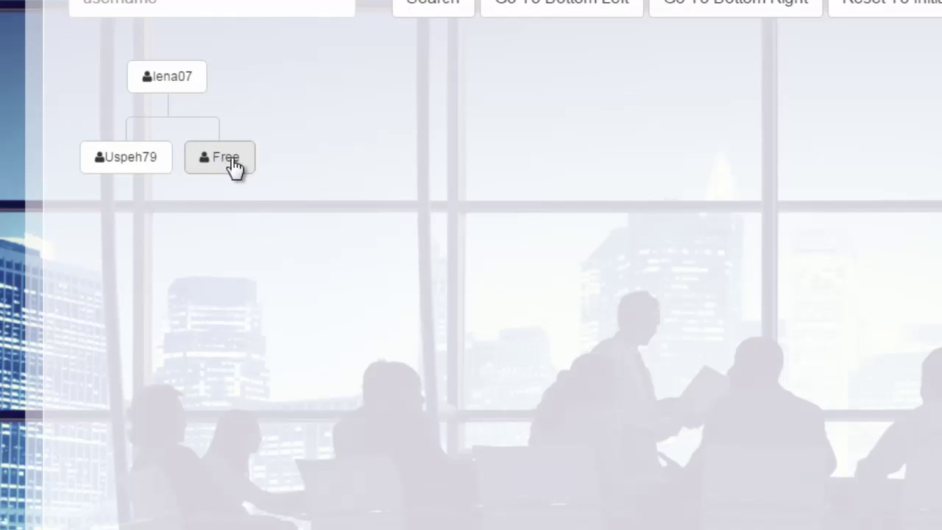
left_click(168, 88)
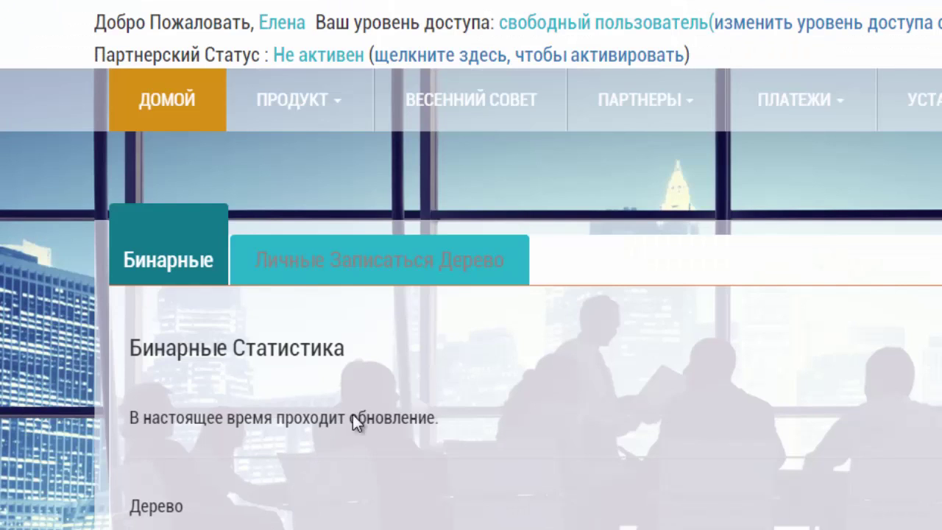
scroll(595, 236, "down", 5)
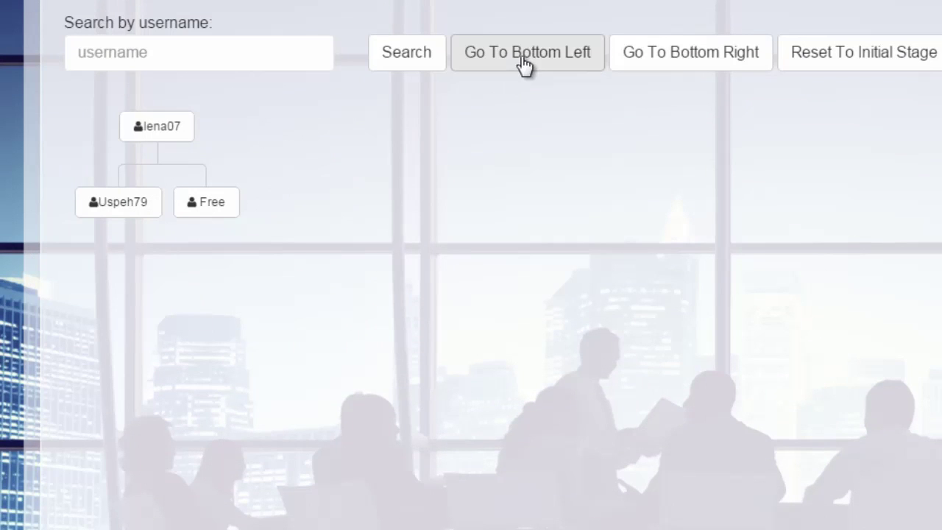
Jump to the tree's bottom-left end and open Send Invitation for its left Free slot
left_click(525, 63)
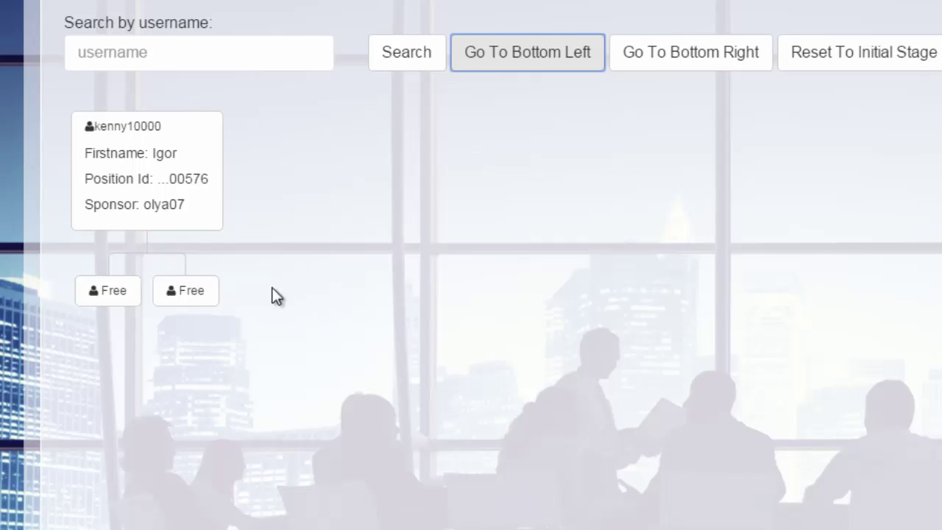
left_click(107, 298)
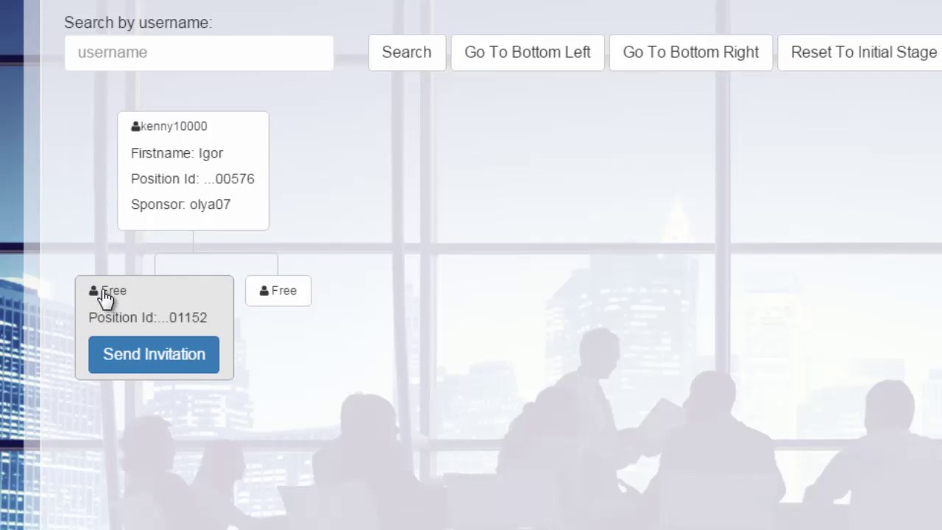
left_click(116, 358)
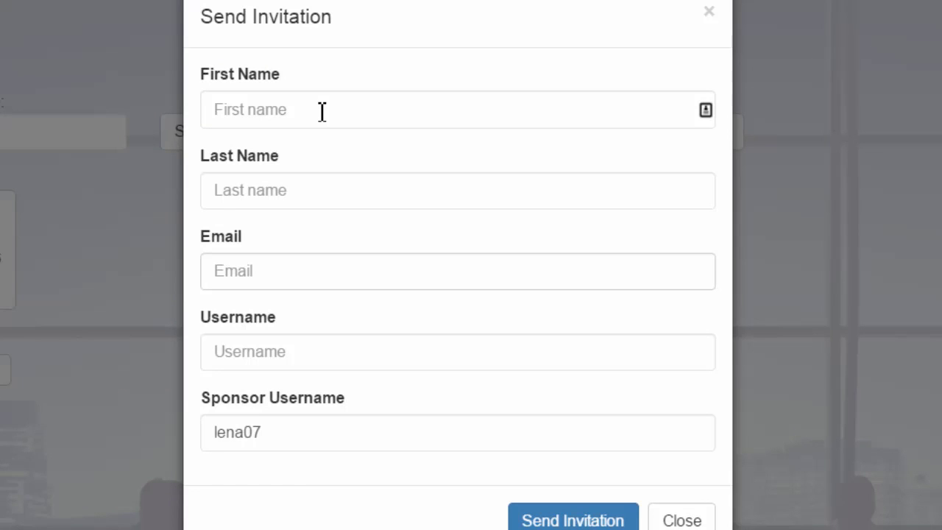
Step through the invitee's name, email and username fields, leaving them empty, and select the prefilled sponsor username
left_click(321, 110)
left_click(332, 189)
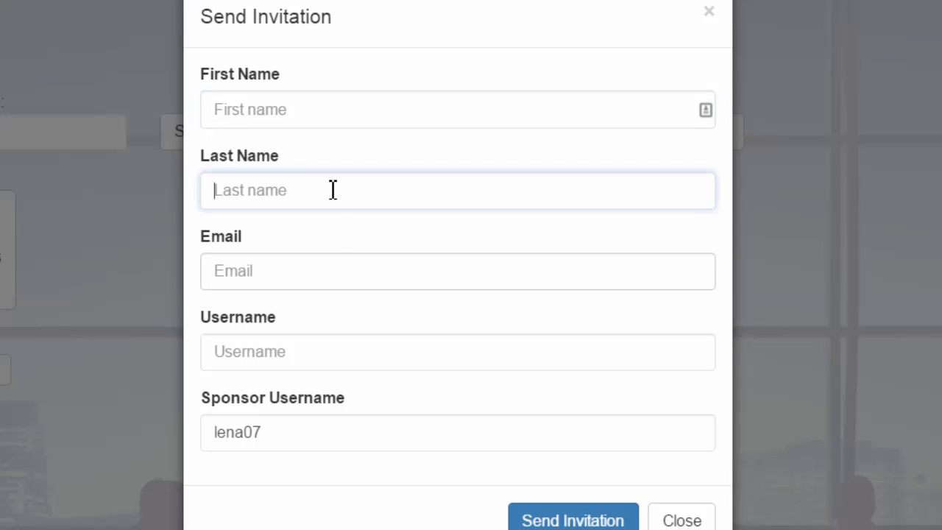
left_click(332, 279)
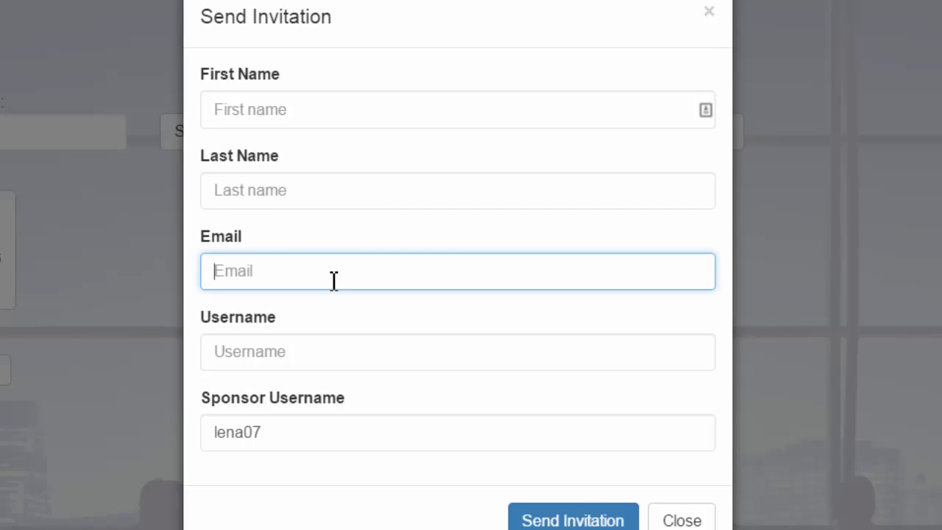
left_click(332, 364)
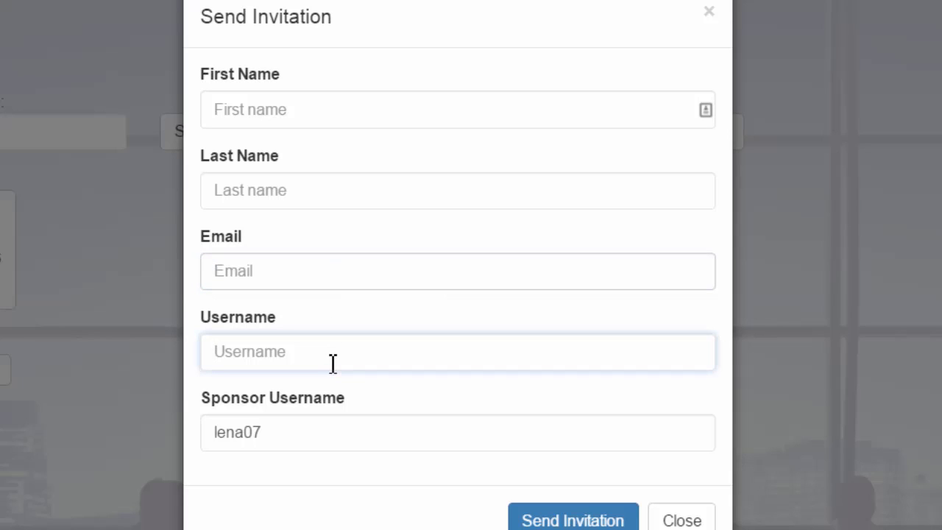
left_click_drag(287, 432, 199, 435)
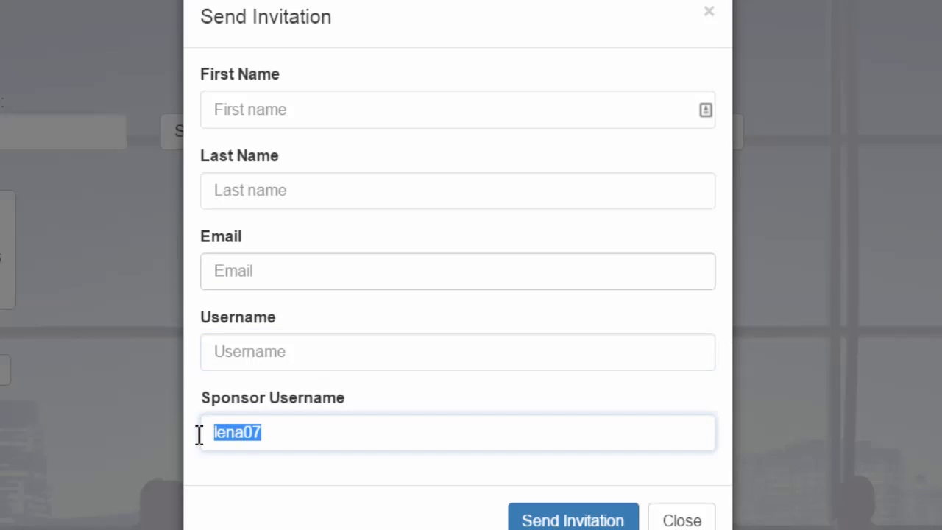
left_click(347, 107)
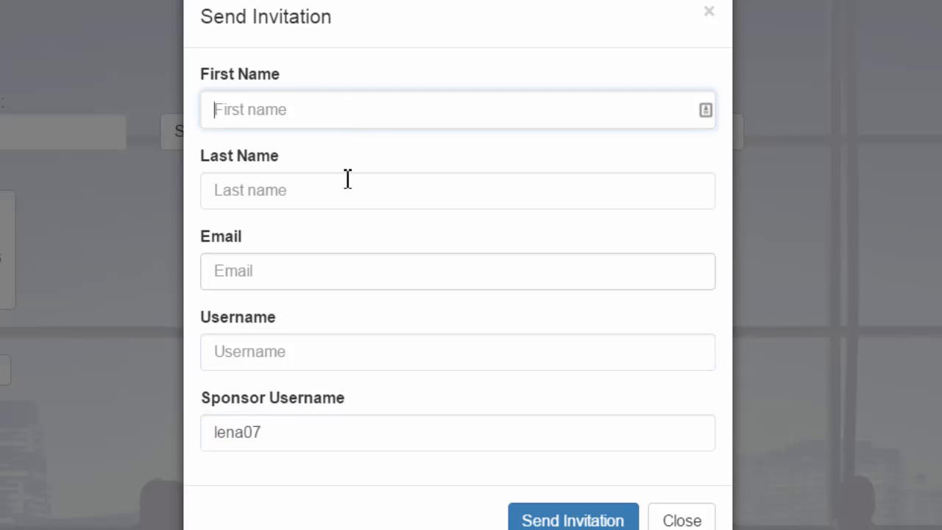
left_click(348, 184)
left_click(328, 278)
left_click(342, 355)
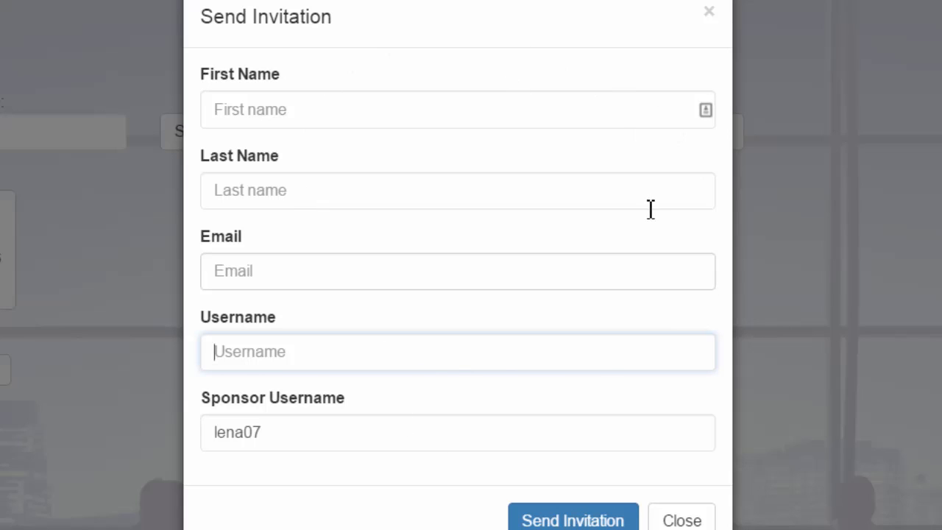
Submit the empty invitation, dismiss the rejection warning, and close the form
left_click(582, 517)
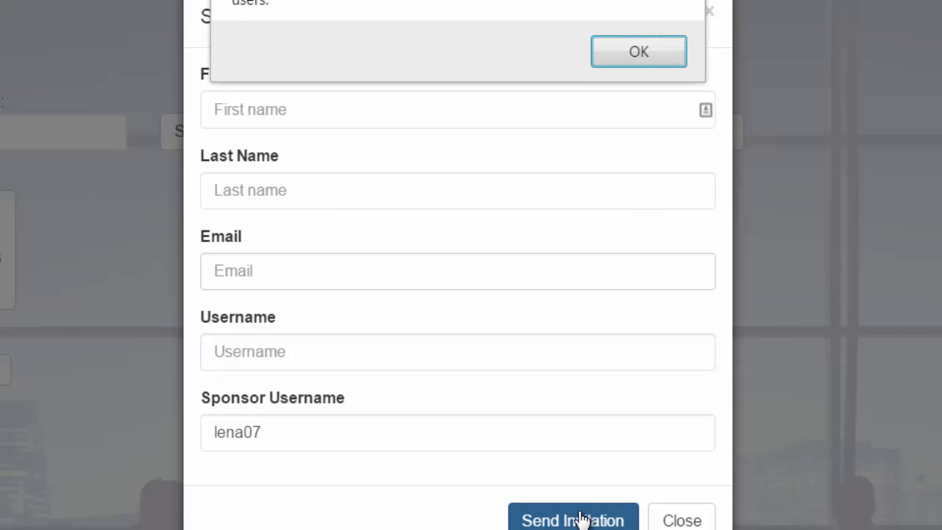
left_click(644, 51)
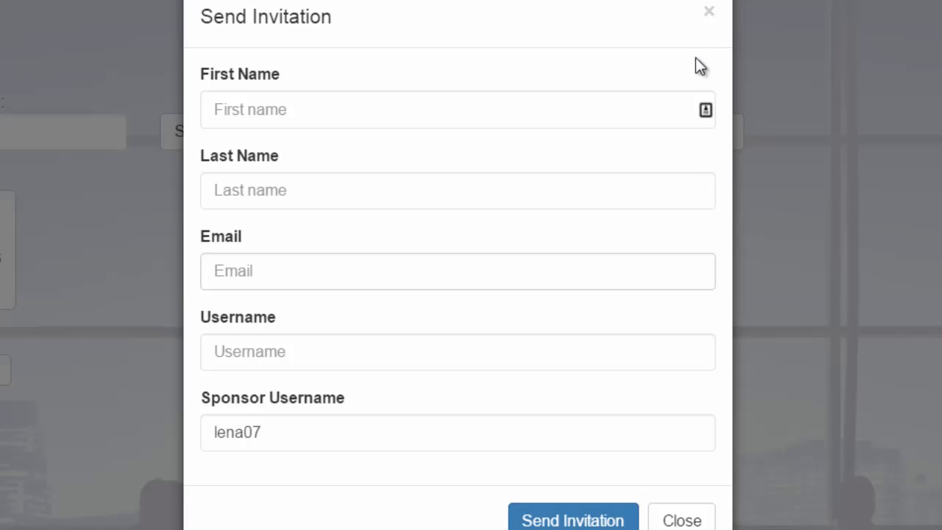
left_click(708, 12)
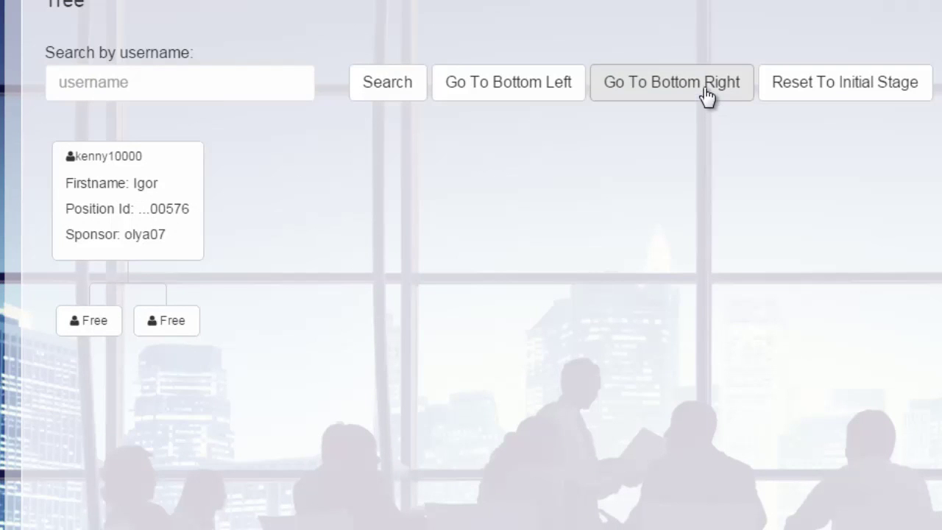
left_click(171, 326)
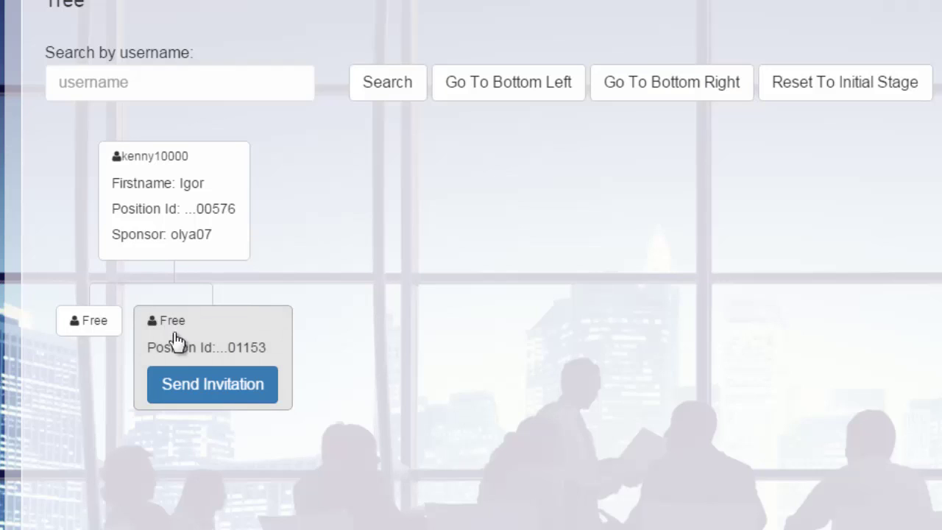
left_click(221, 394)
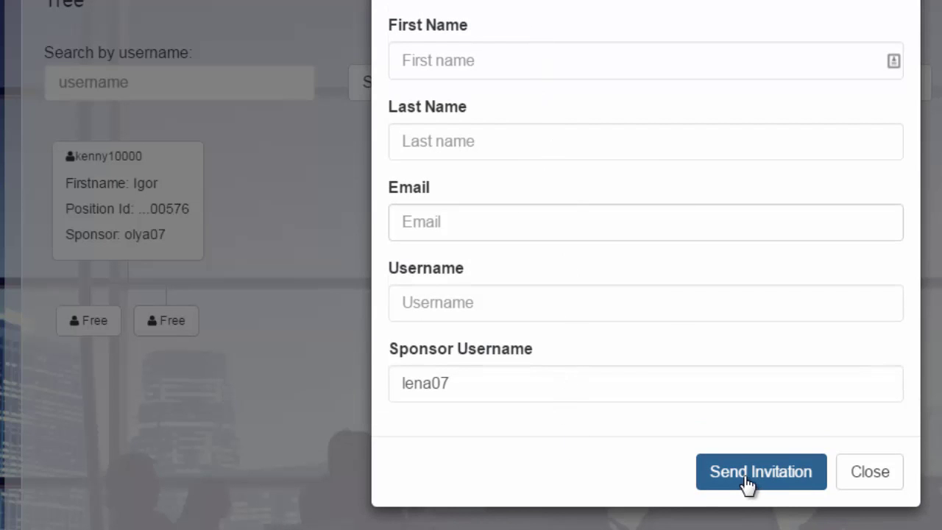
left_click(936, 84)
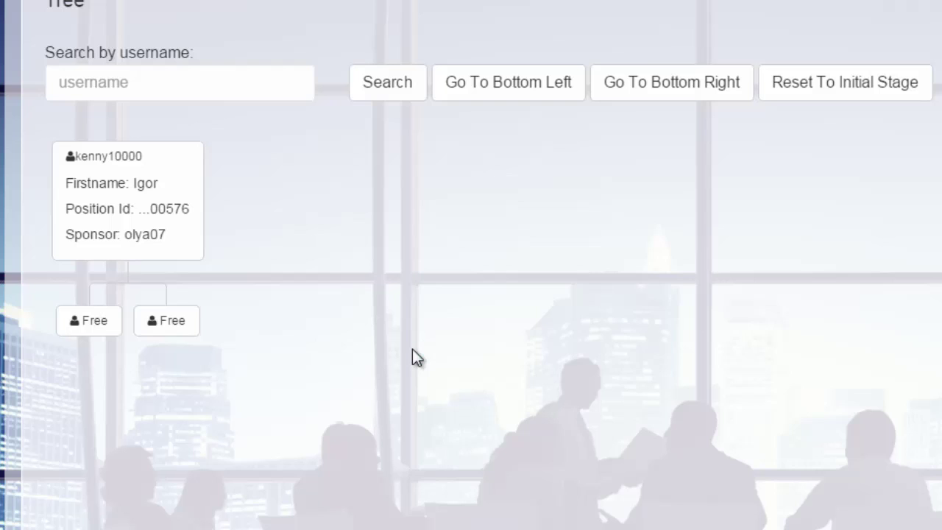
Reset the binary tree to its initial stage and run an empty username search
left_click(853, 86)
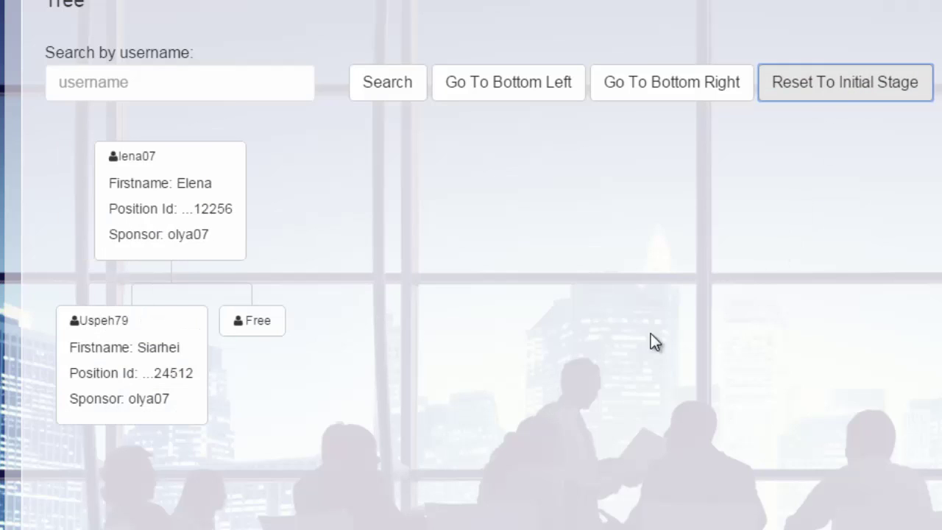
left_click(235, 87)
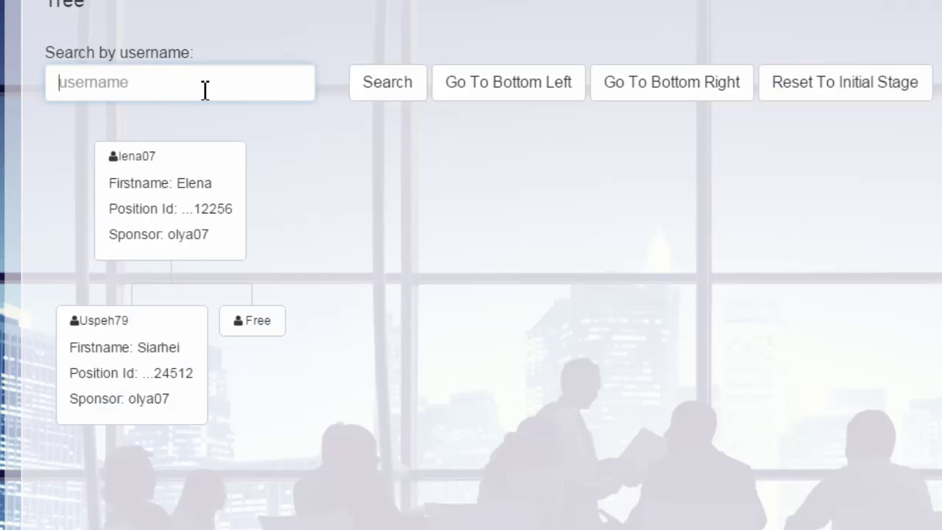
left_click(397, 95)
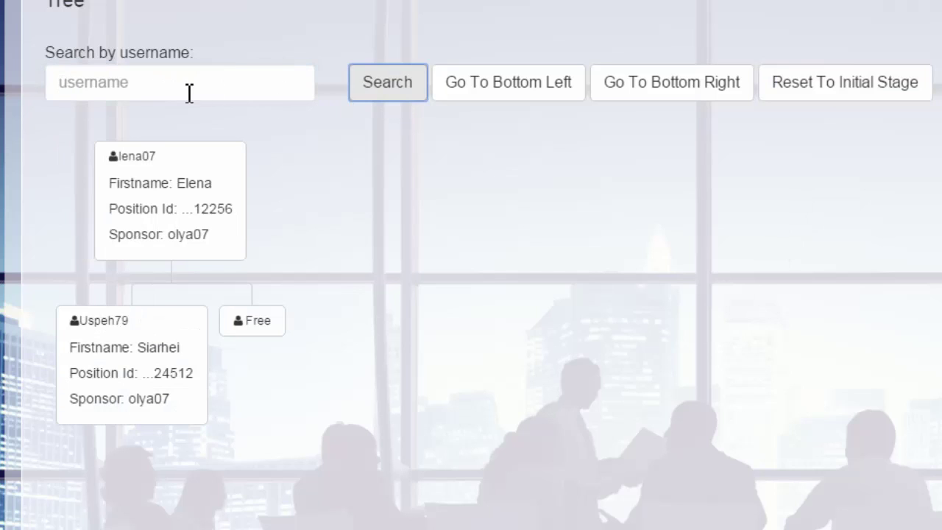
left_click(189, 91)
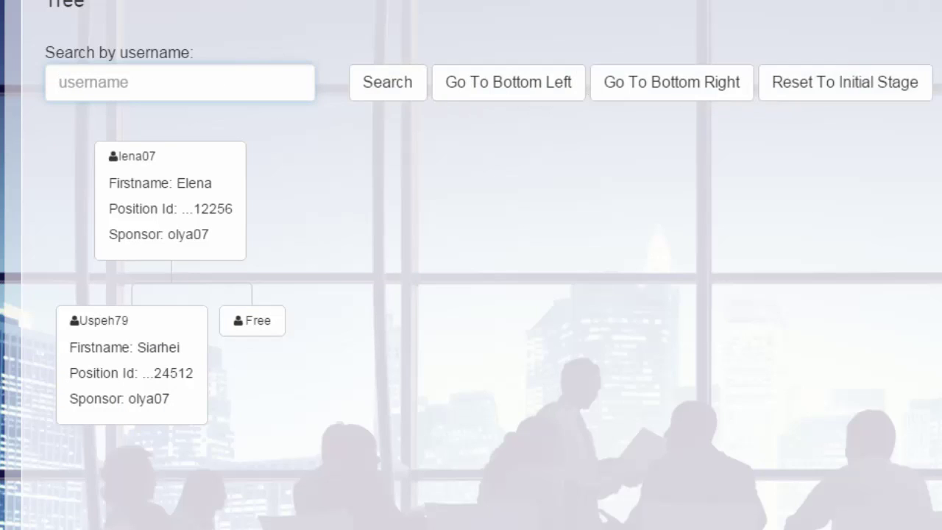
scroll(468, 212, "up", 7)
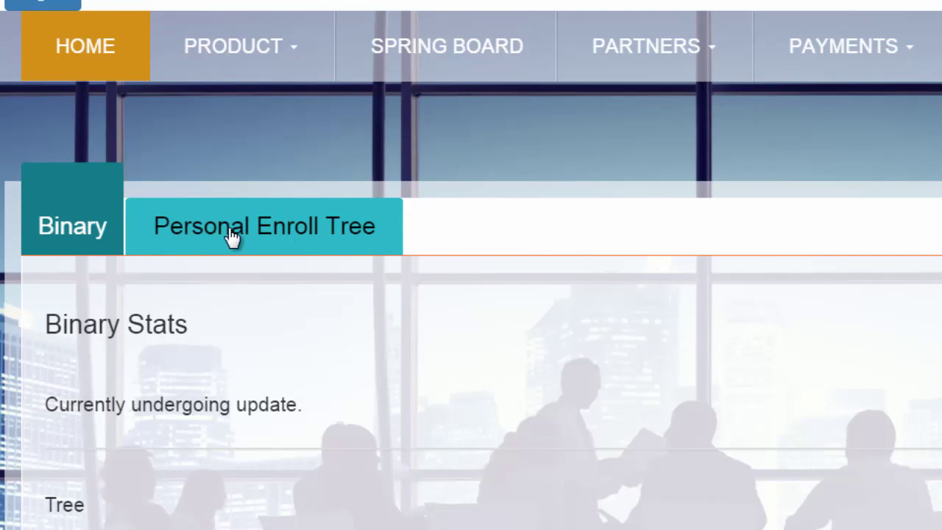
Switch to the Personal Enroll Tree and scroll through Levels 1–10 before returning to the top
left_click(229, 233)
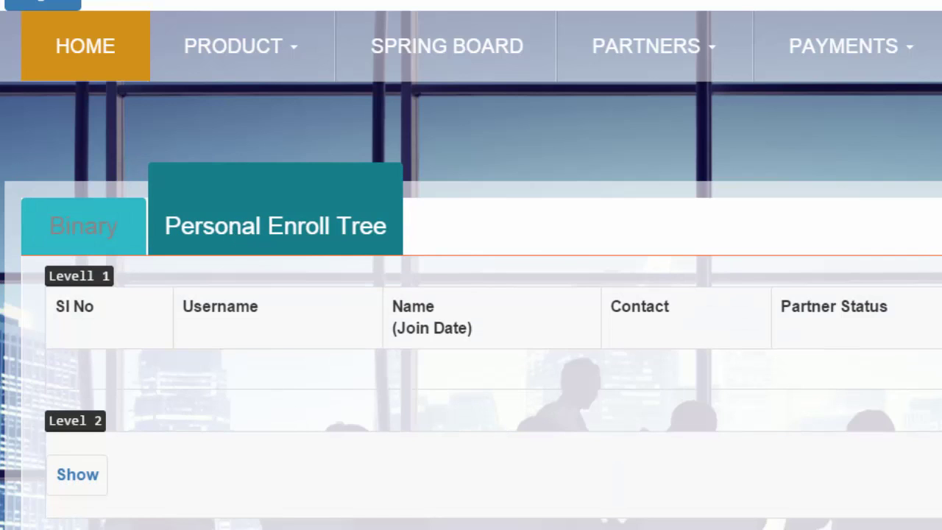
scroll(471, 265, "down", 12)
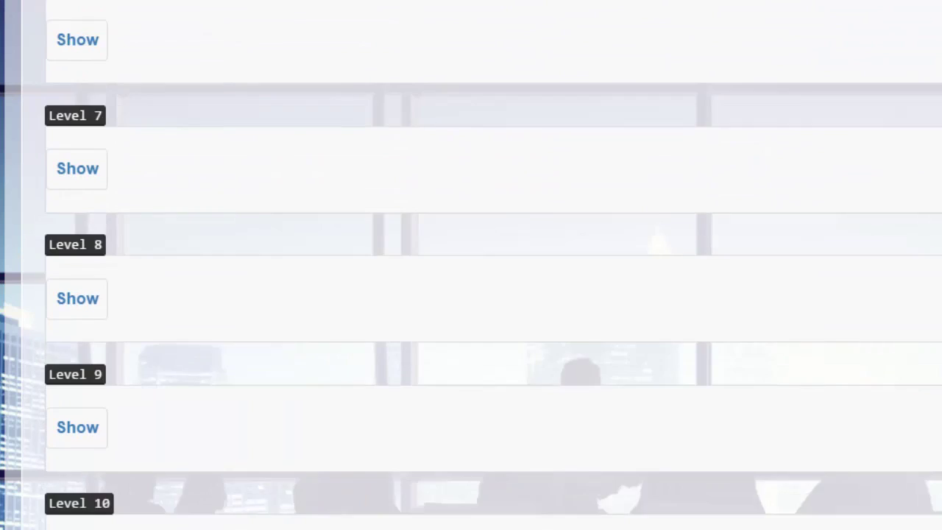
scroll(471, 265, "down", 3)
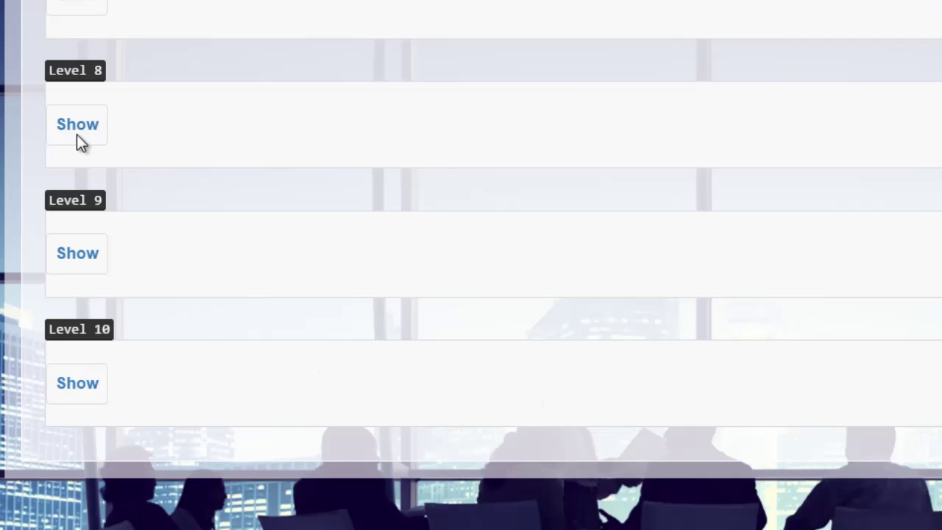
scroll(471, 265, "up", 10)
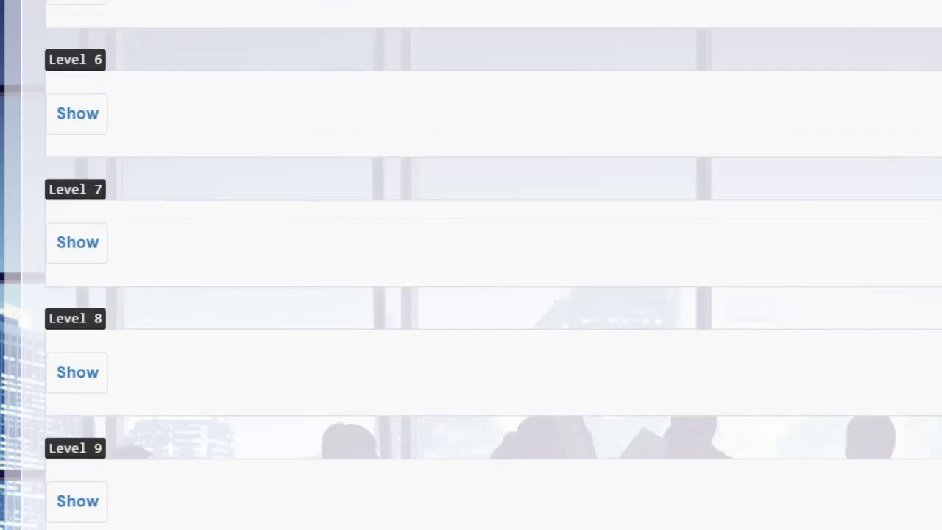
scroll(898, 393, "up", 1)
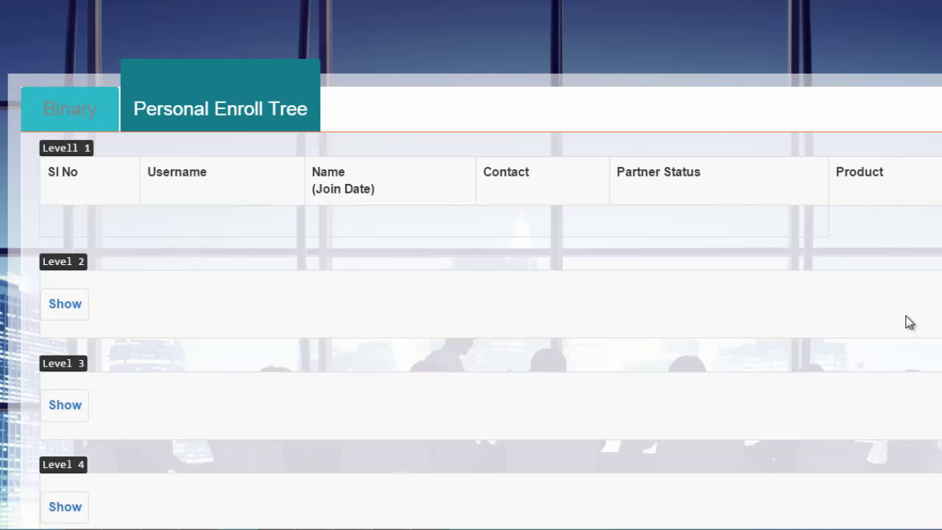
scroll(910, 322, "up", 3)
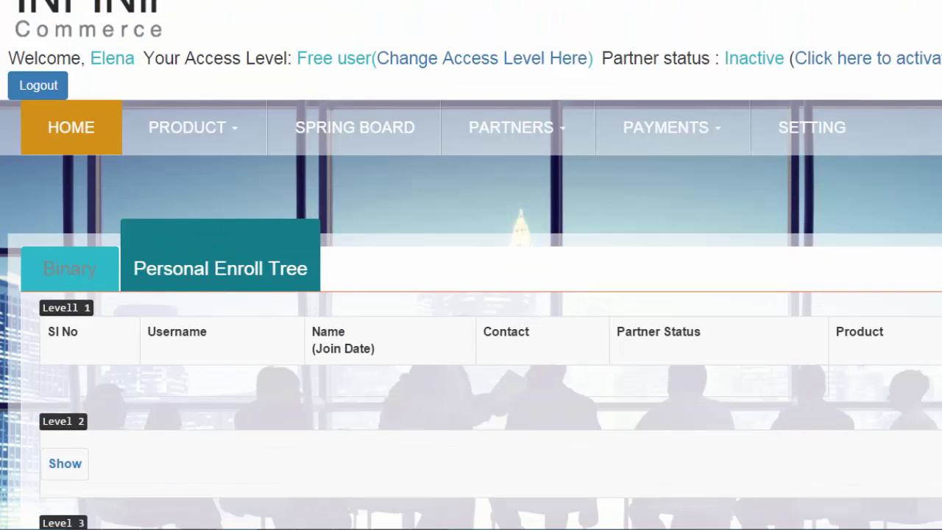